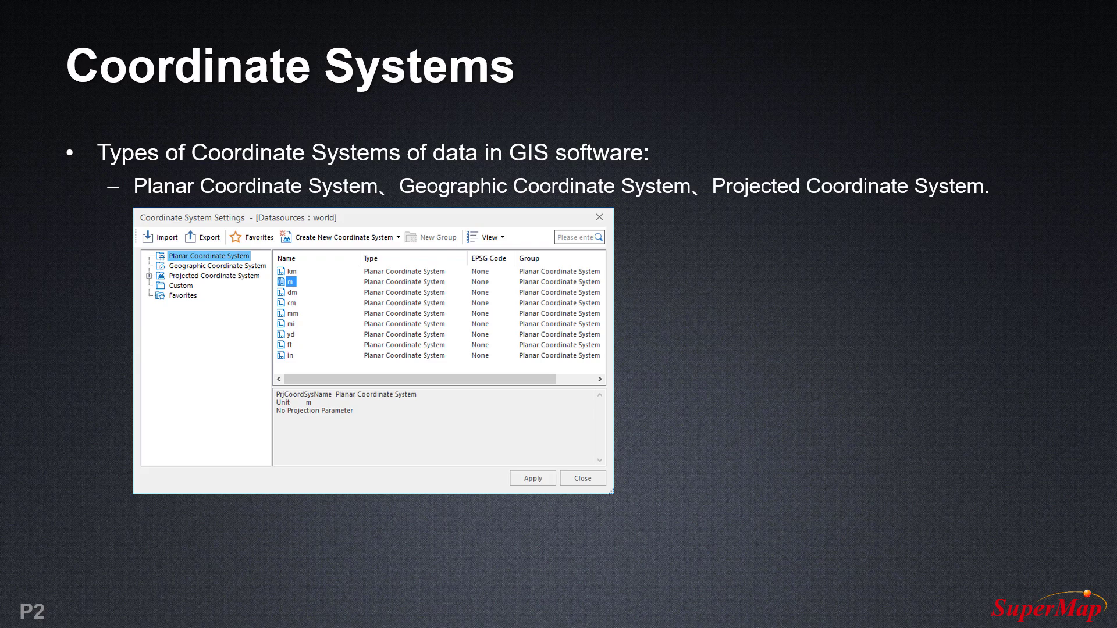
left_click(1050, 424)
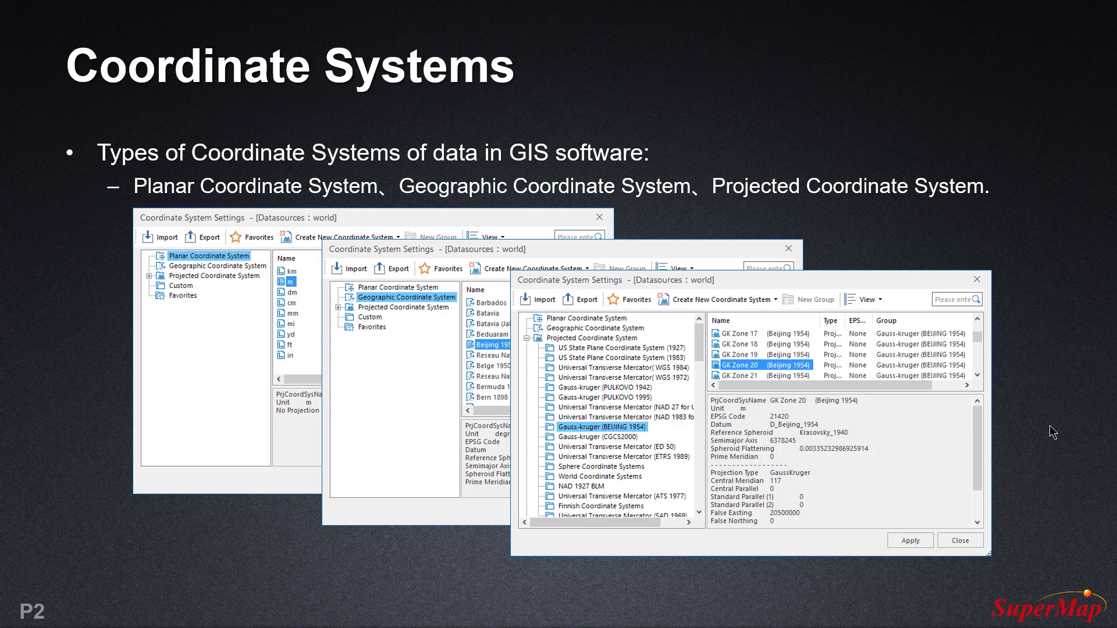
key("Right")
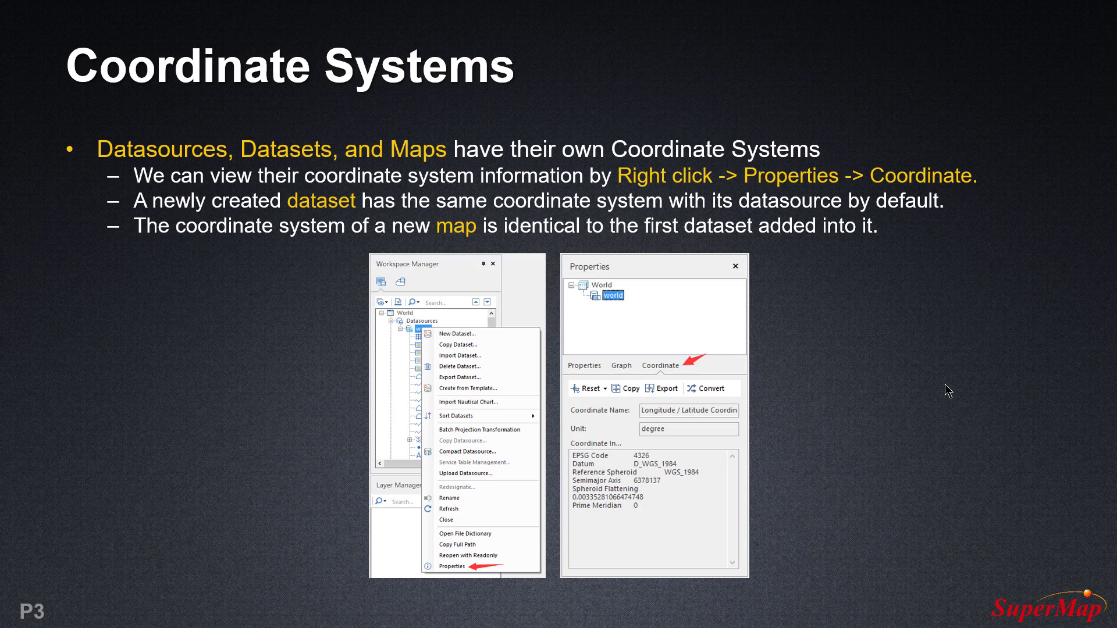
key("Right")
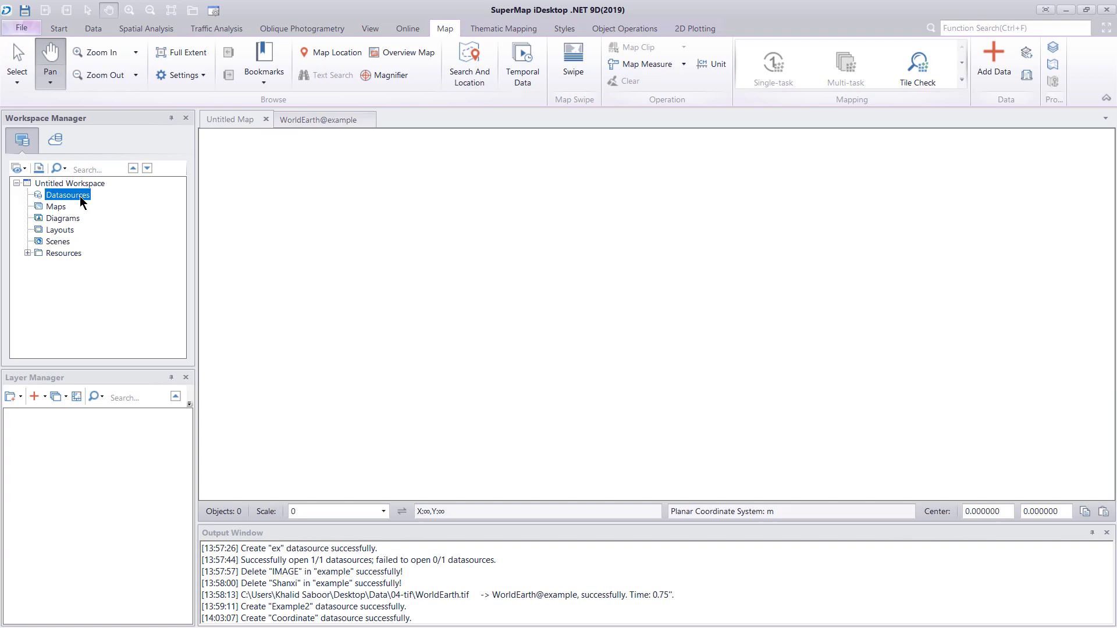
Create a new file datasource named Ex2 in the Data folder, replacing the existing file of that name
right_click(72, 197)
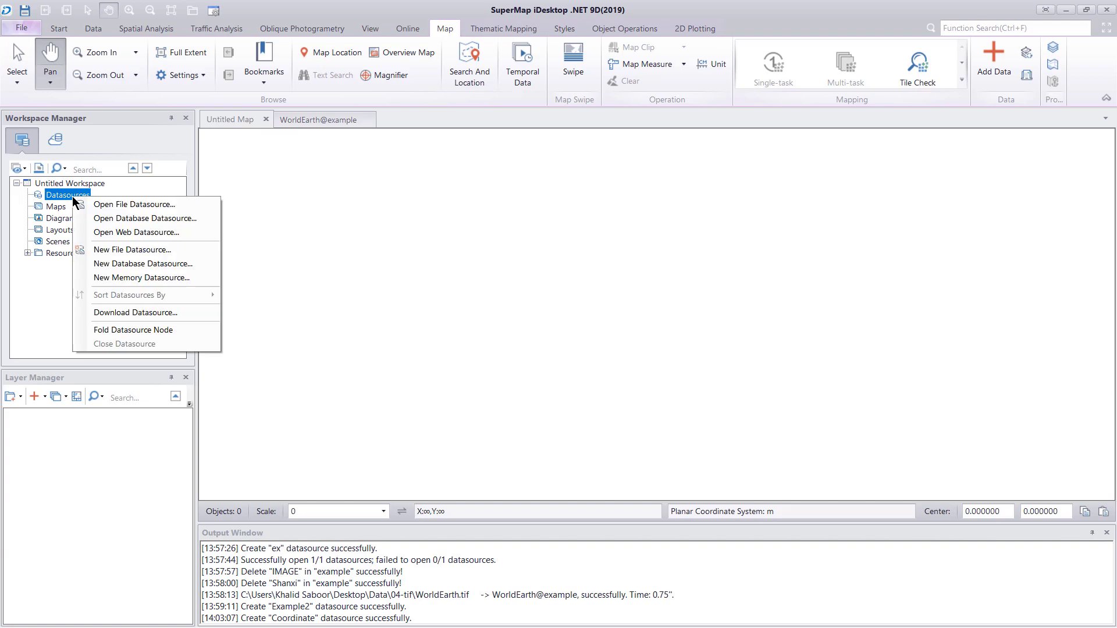
left_click(148, 250)
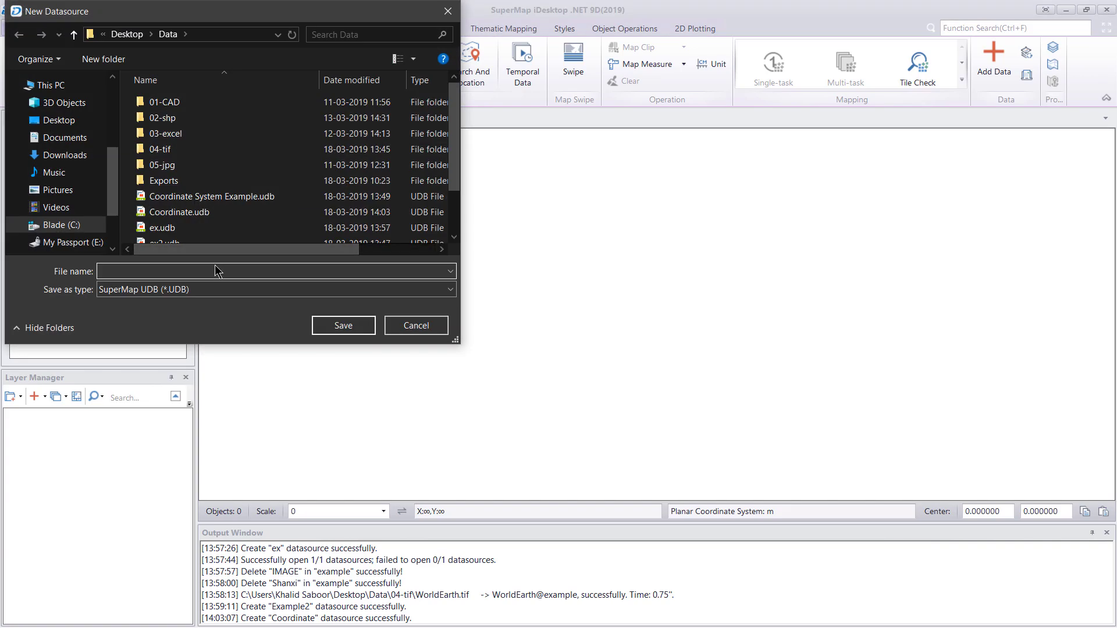
type("Ex2")
key("Return")
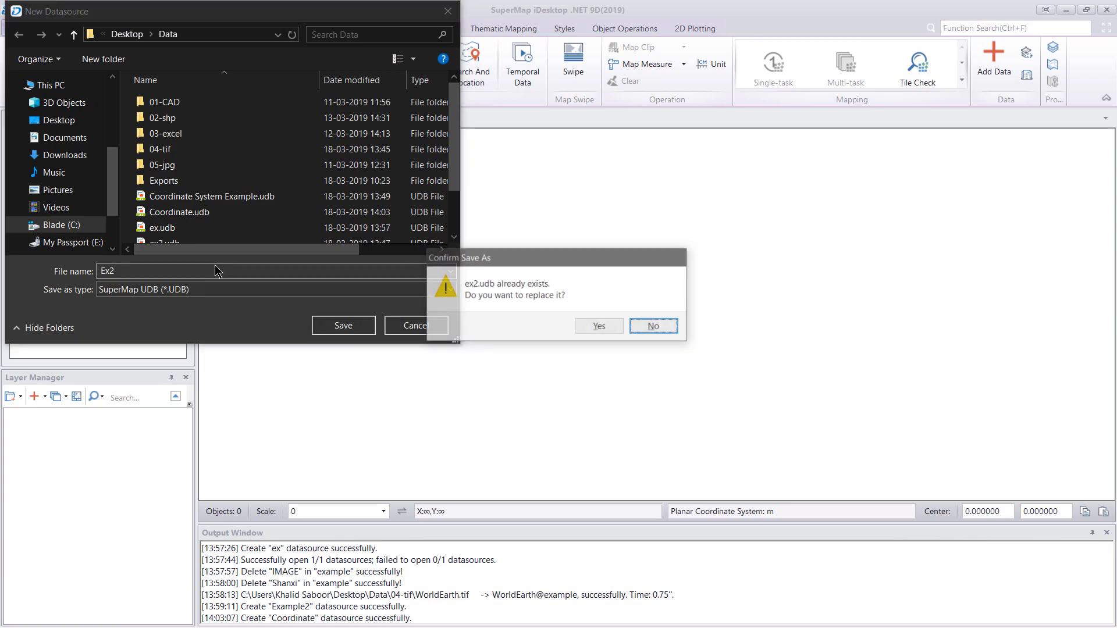
left_click(600, 326)
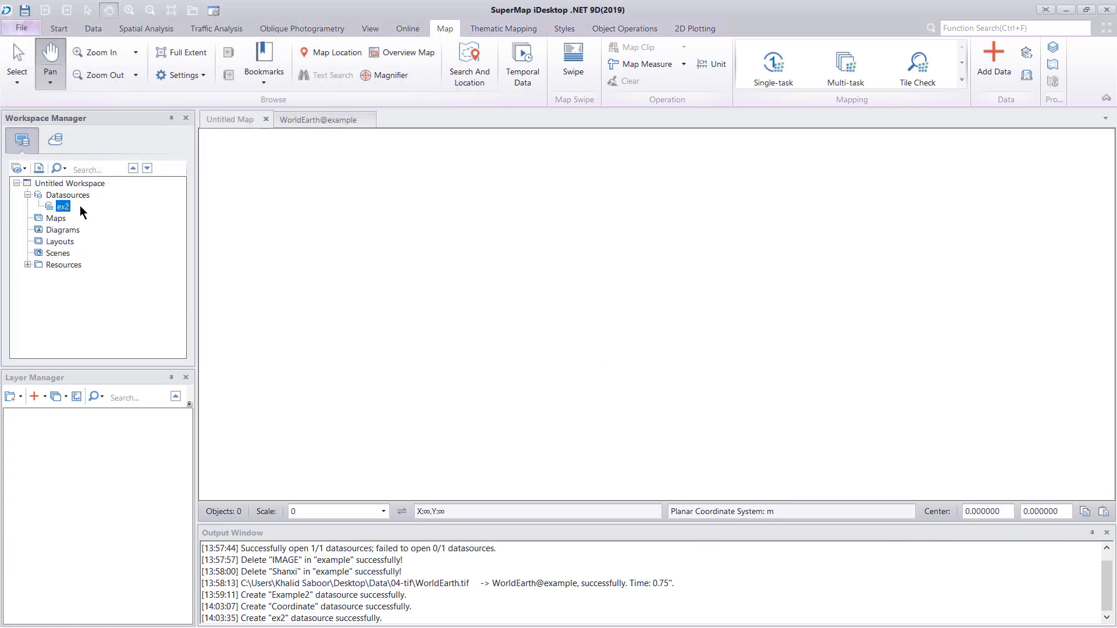
Open the properties of the ex2 datasource and examine its coordinate system name
right_click(64, 212)
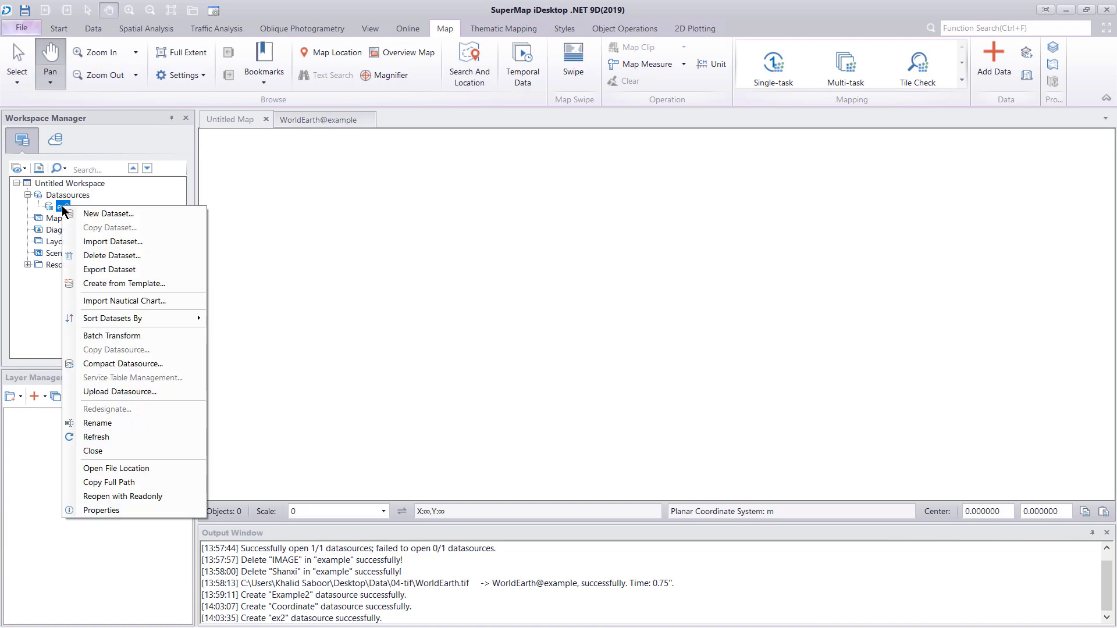
left_click(101, 510)
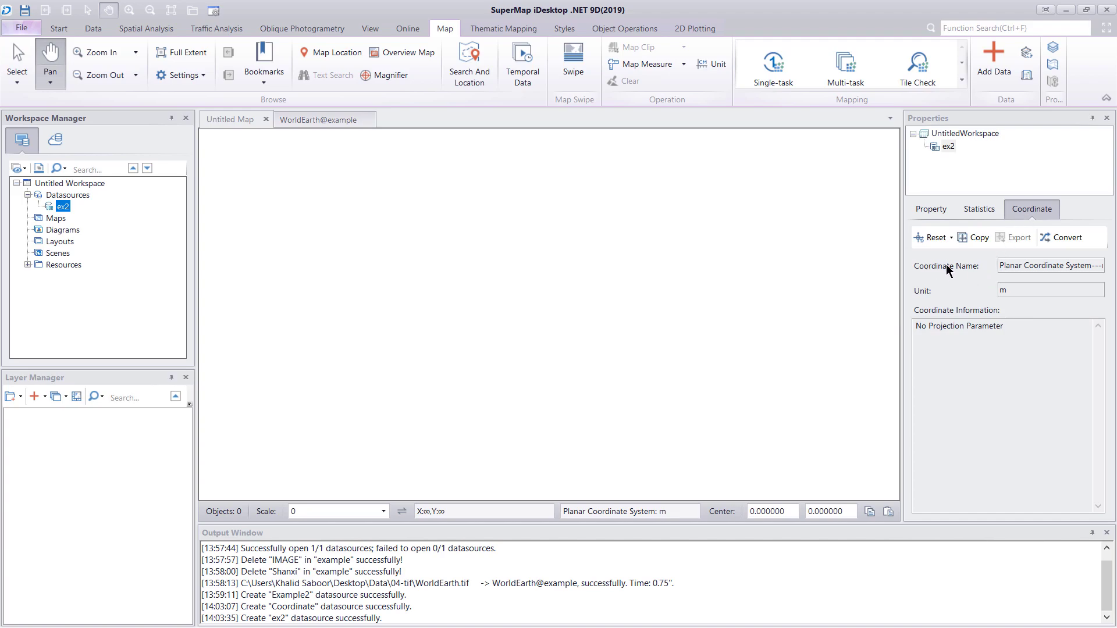
left_click(1001, 267)
left_click_drag(1001, 267, 1092, 262)
left_click(1093, 262)
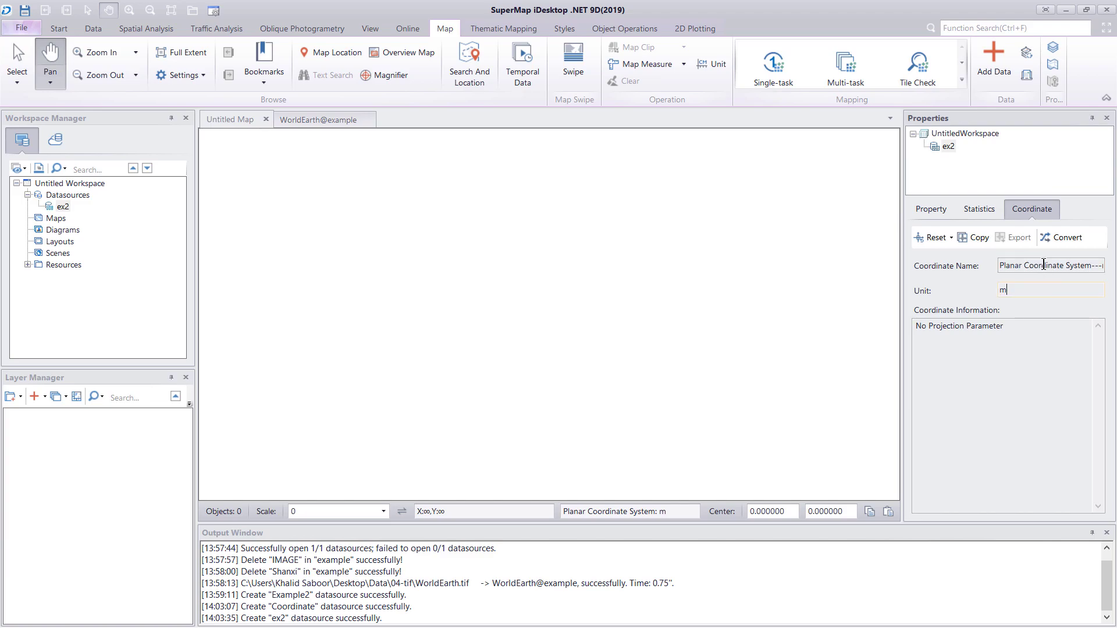
Import WorldEarth.tif from the 04-tif folder into the ex2 datasource with the default import settings
right_click(62, 208)
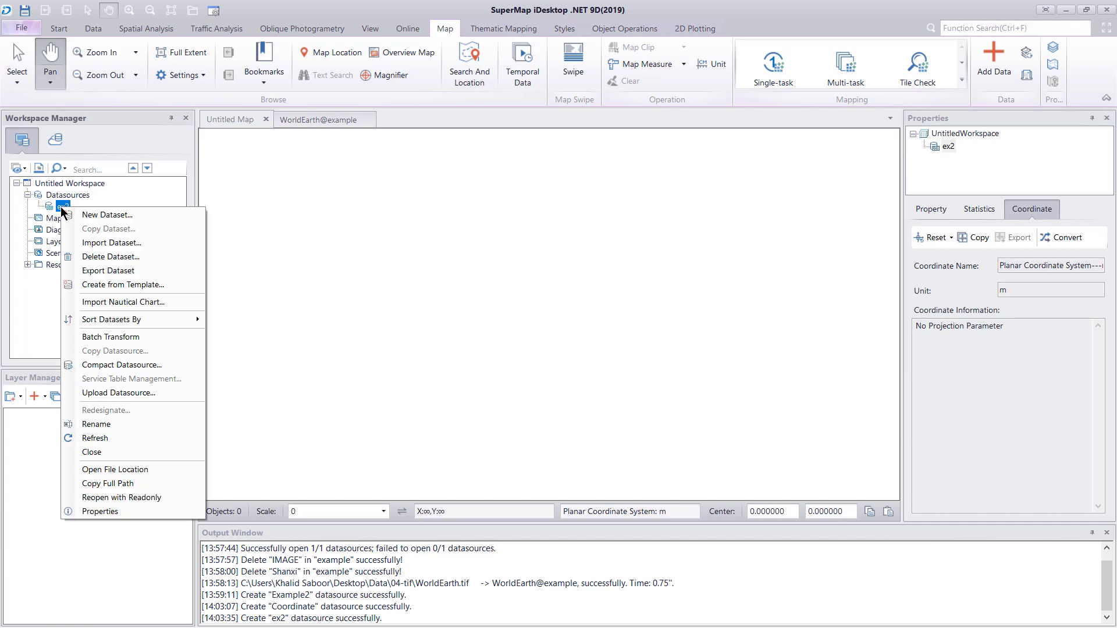
left_click(119, 243)
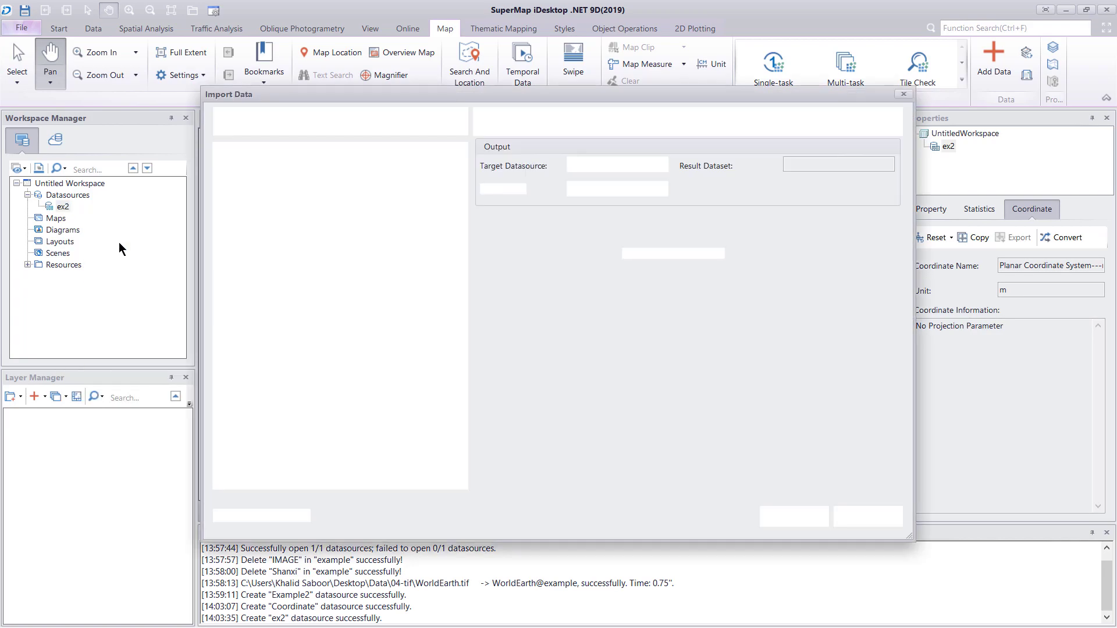
left_click(219, 116)
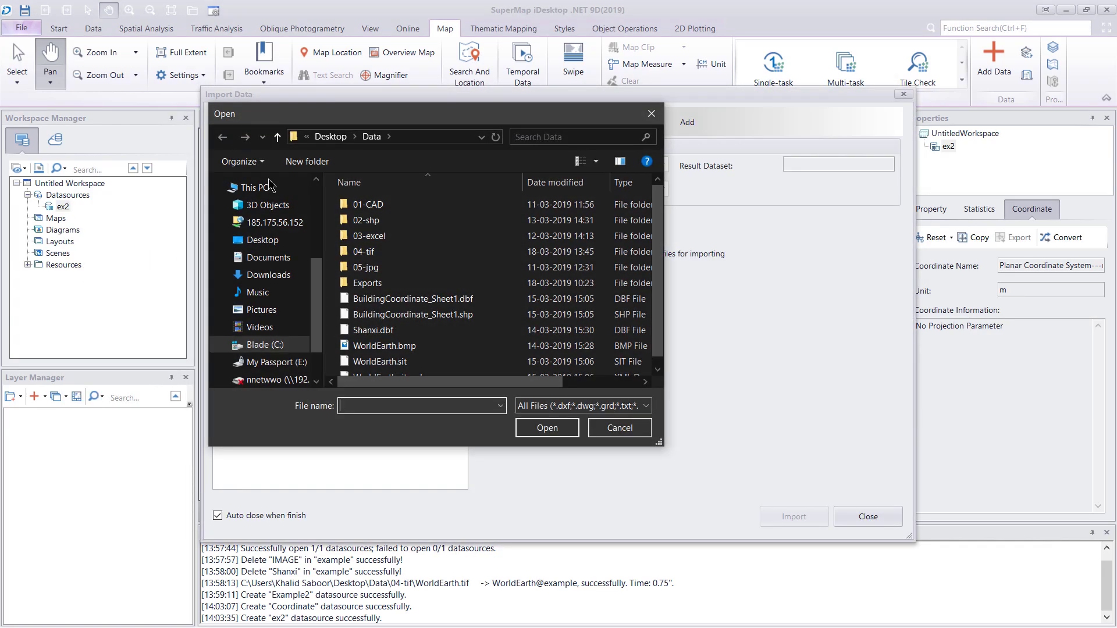
double_click(367, 251)
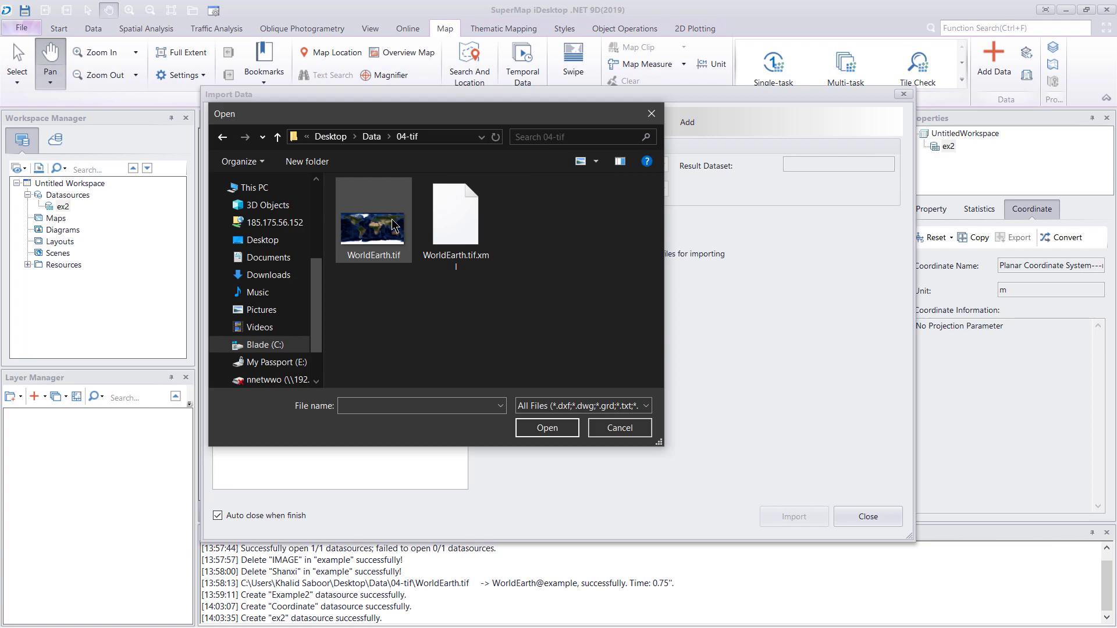
left_click(361, 228)
left_click(530, 428)
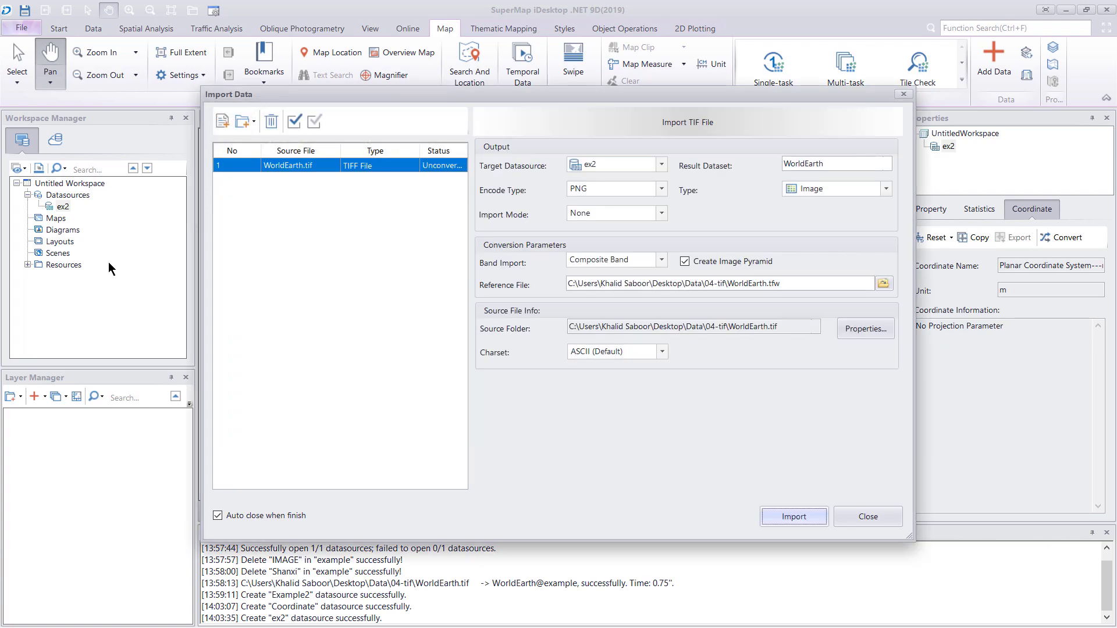
left_click(800, 519)
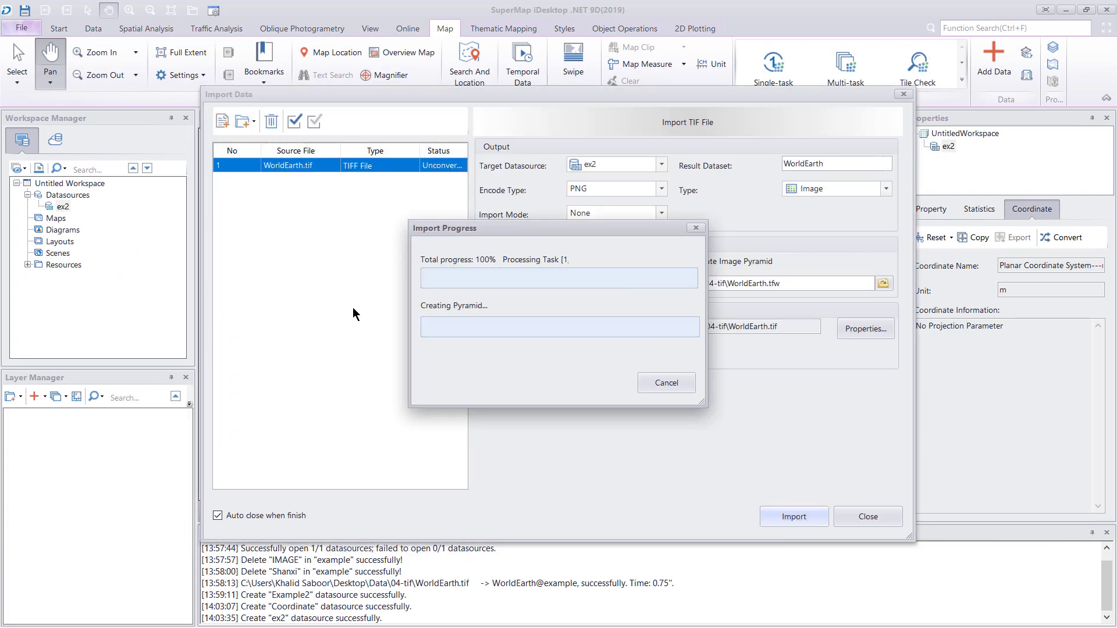
Examine the coordinate system name of the imported WorldEarth dataset
left_click(87, 219)
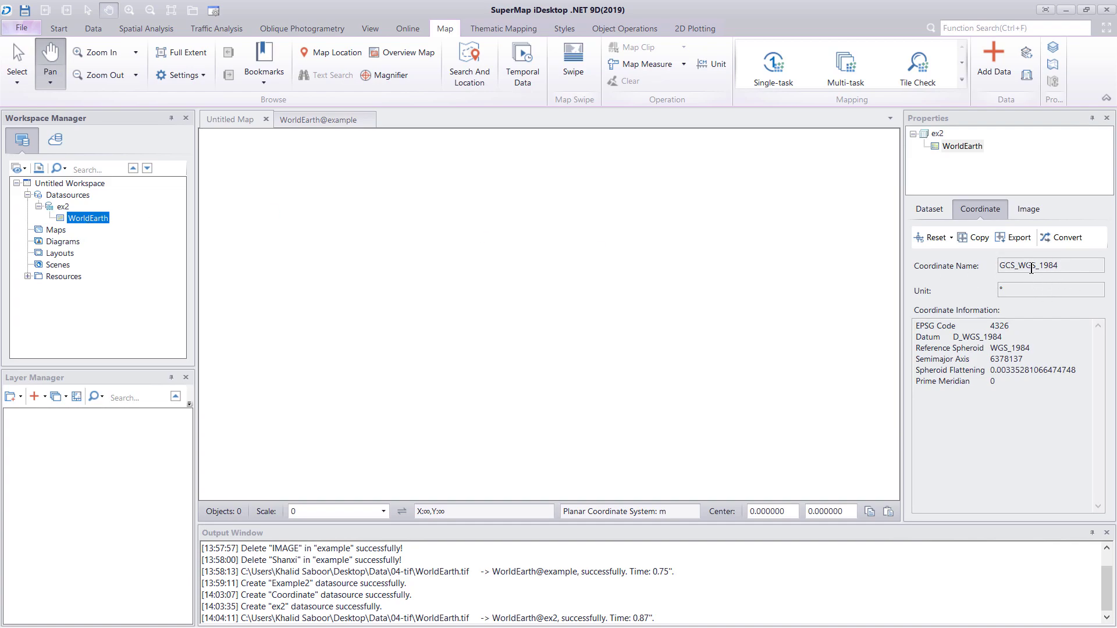
left_click_drag(1021, 269, 1063, 267)
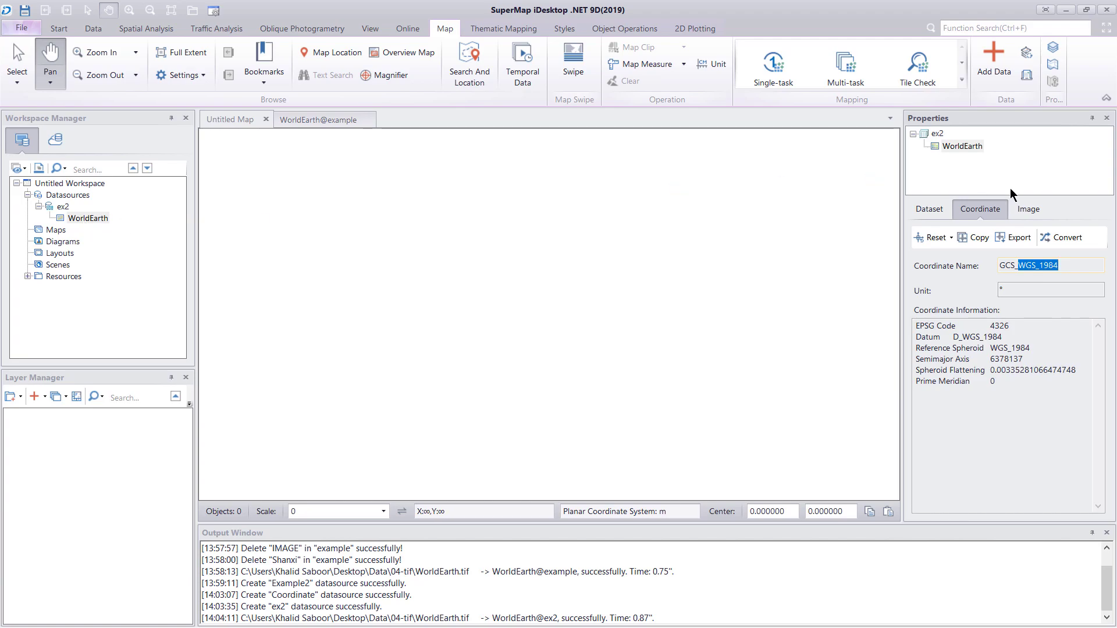
left_click(1041, 266)
left_click_drag(1018, 266, 1060, 266)
Create a new point dataset in the ex2 datasource and check its coordinate system name
right_click(62, 207)
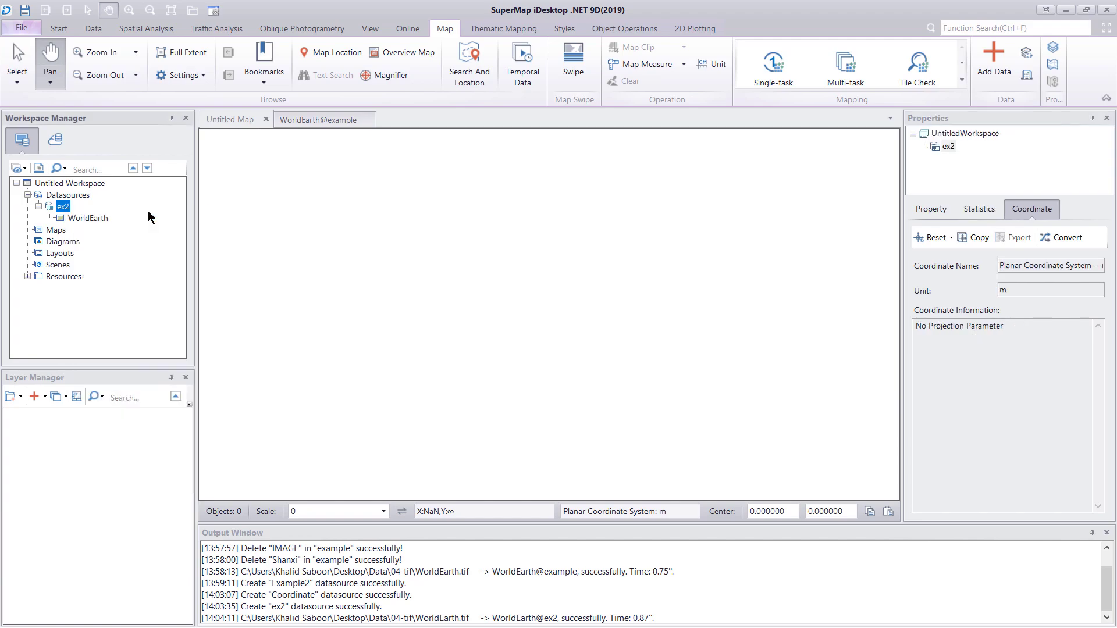
left_click(135, 213)
left_click(759, 490)
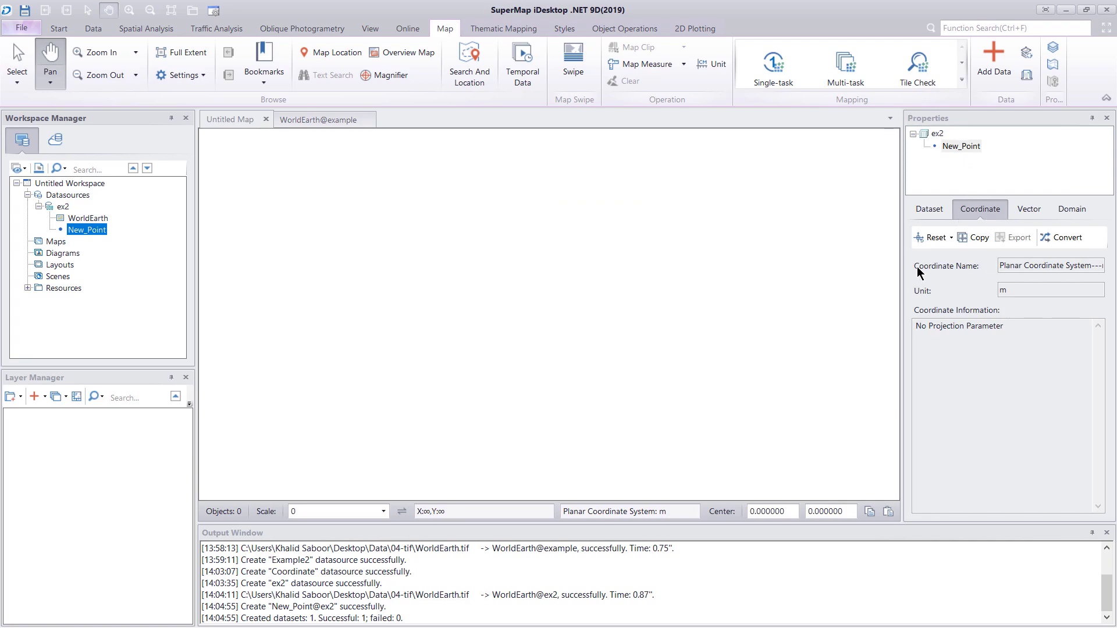
left_click_drag(1009, 265, 1098, 265)
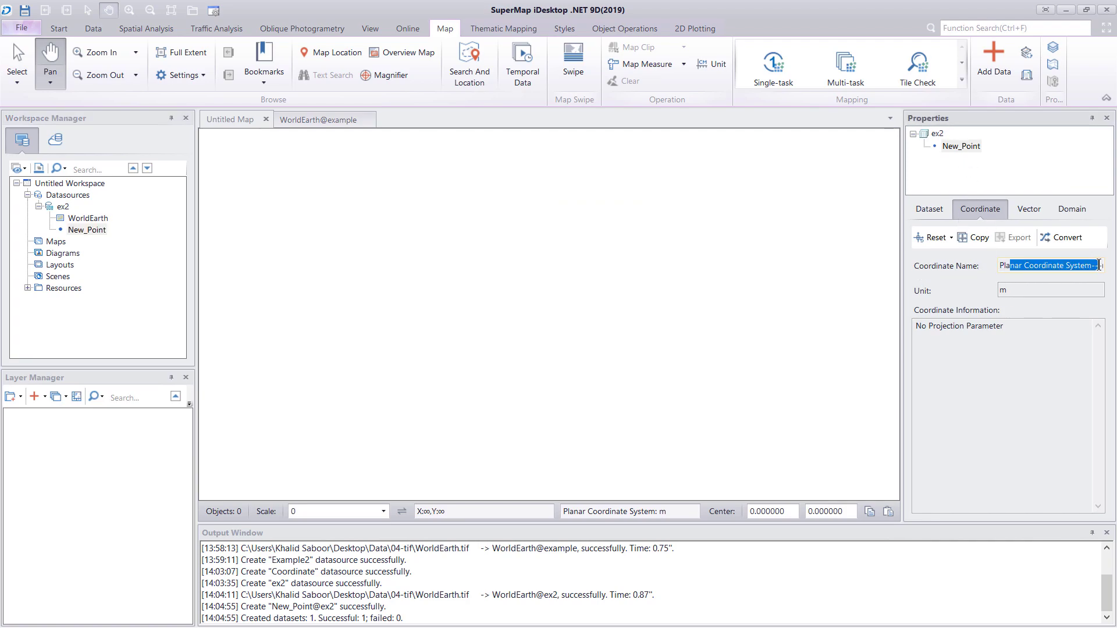
left_click(1002, 265)
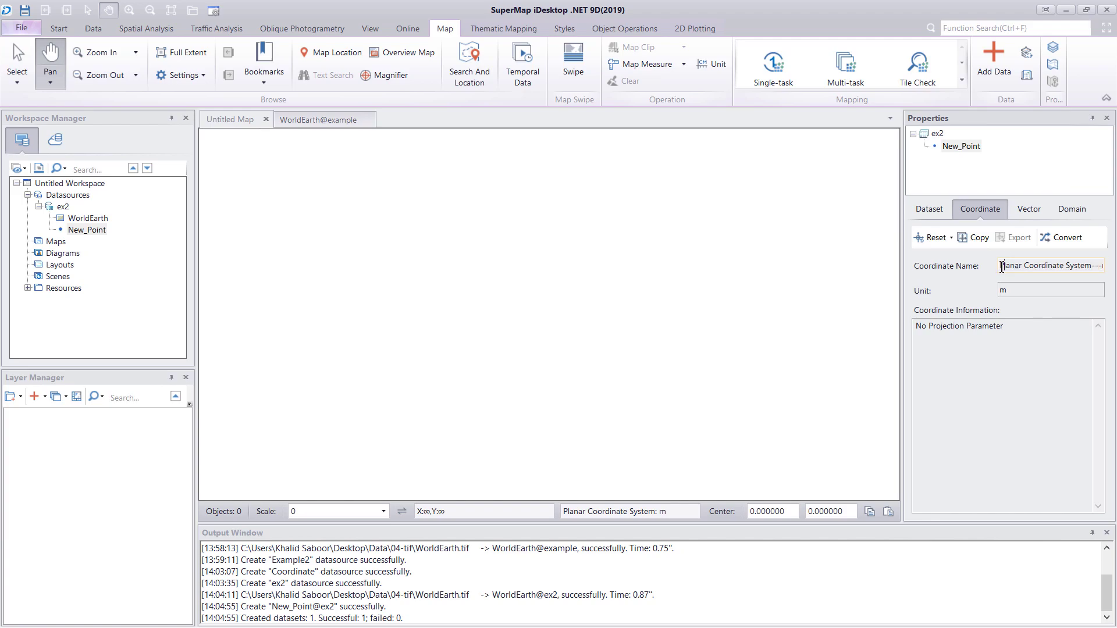
Copy the coordinate system of the WorldEarth dataset to the New_Point dataset
left_click(88, 229)
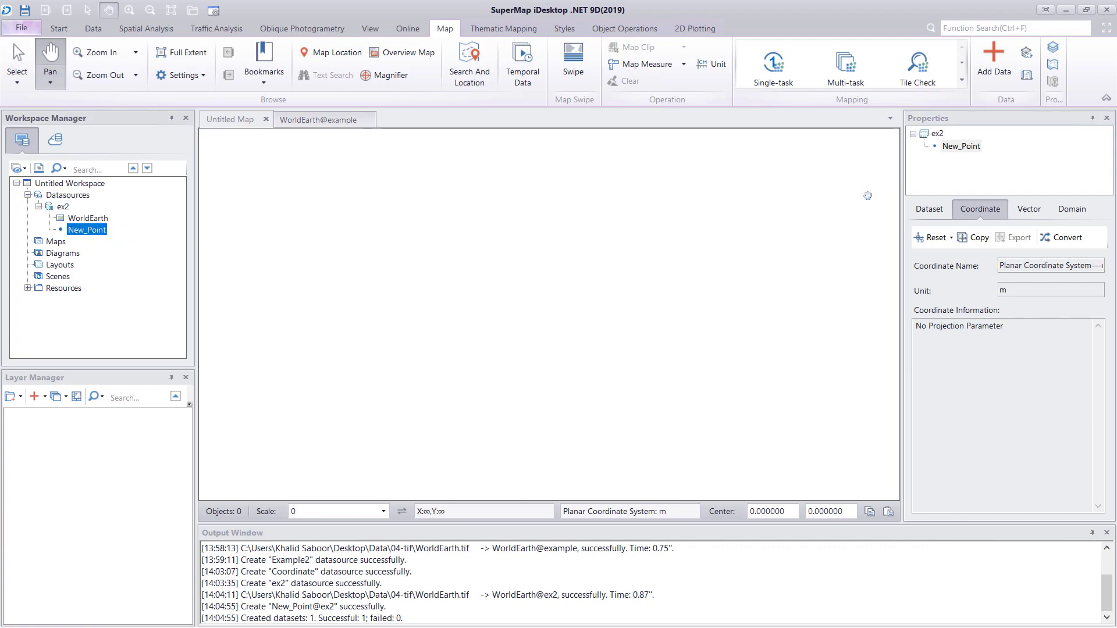
left_click(981, 237)
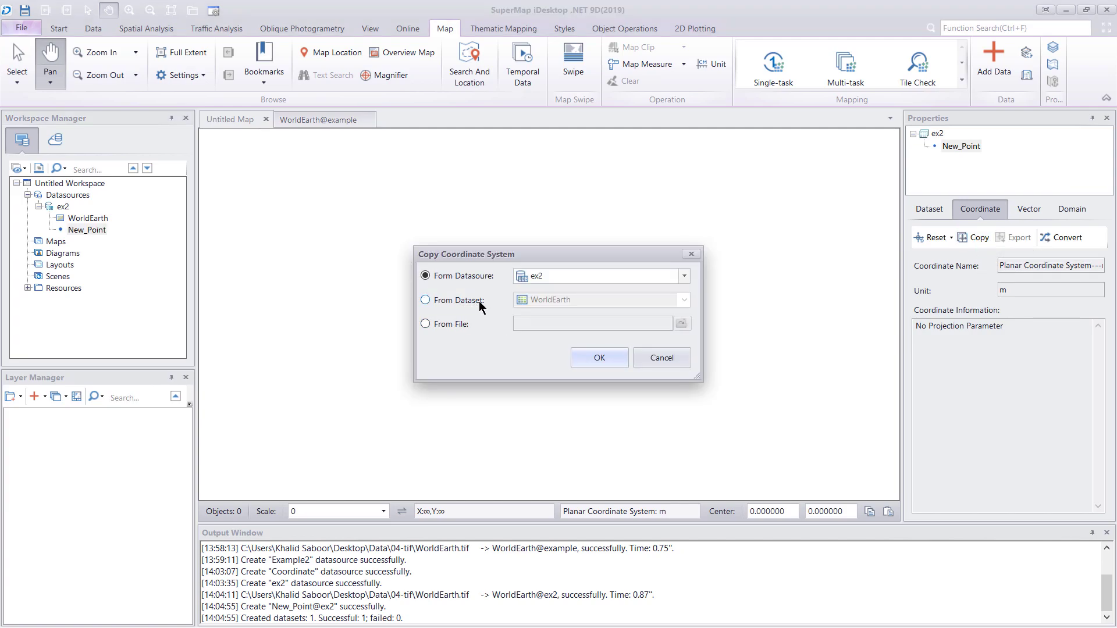
left_click(433, 299)
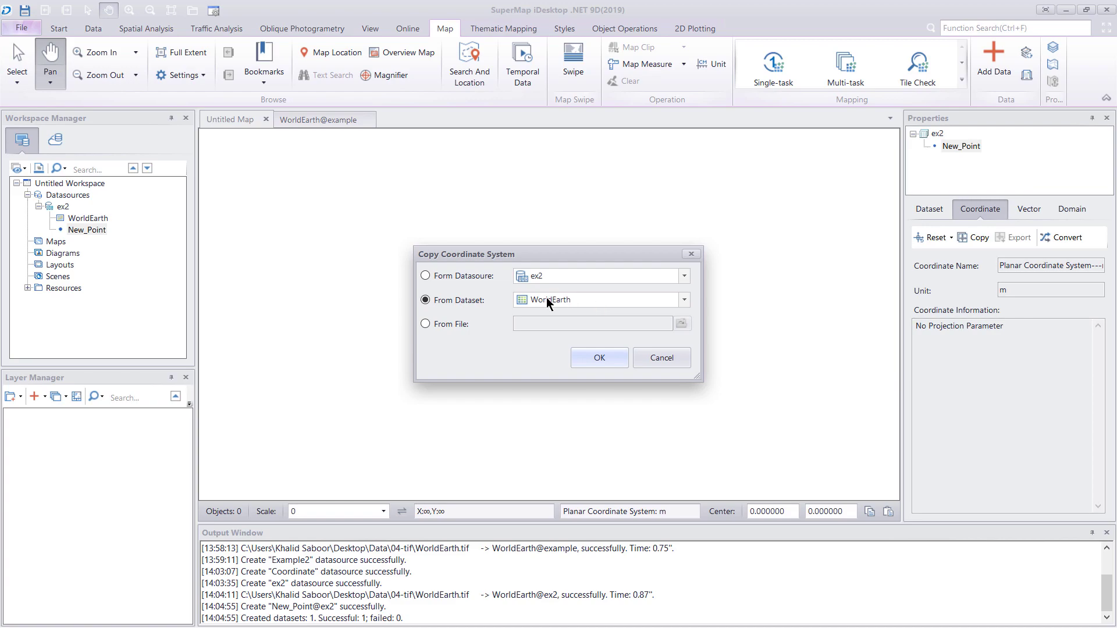
left_click(600, 357)
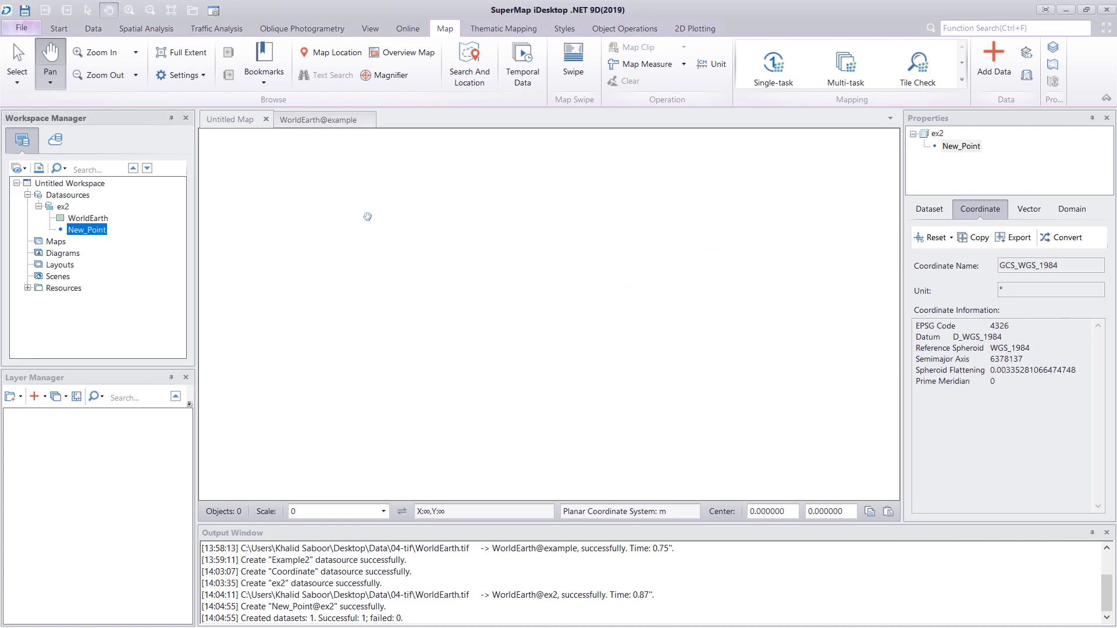
Compare the coordinate system information of the WorldEarth and New_Point datasets
left_click(92, 220)
left_click(93, 232)
left_click(98, 221)
left_click(97, 231)
Create a new map and add the New_Point dataset from ex2 as its first layer
left_click(60, 34)
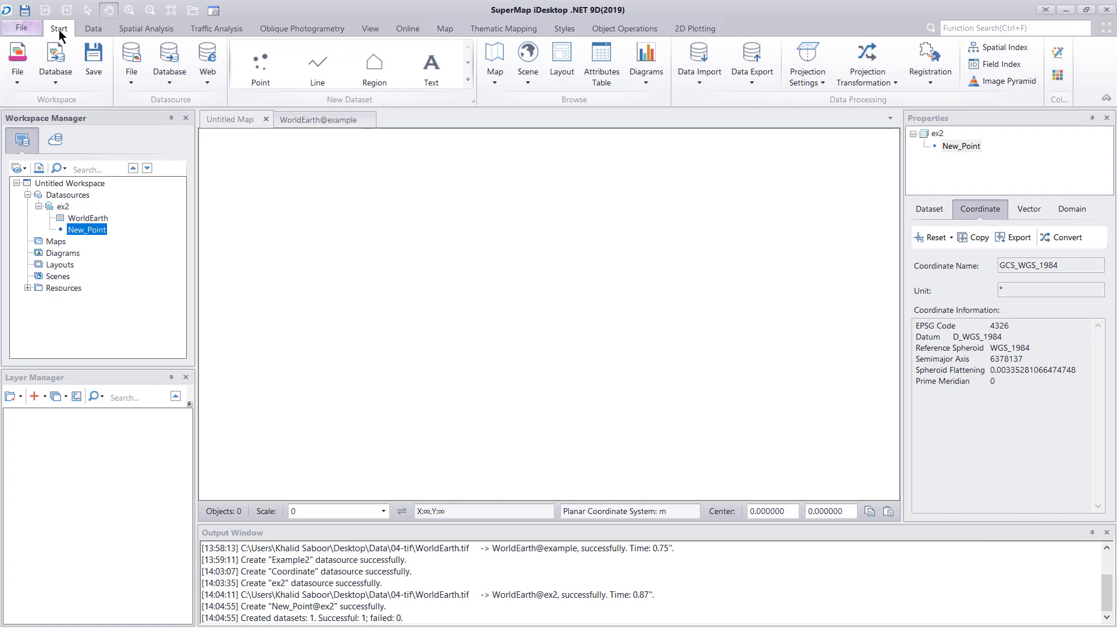
left_click(497, 80)
left_click(550, 110)
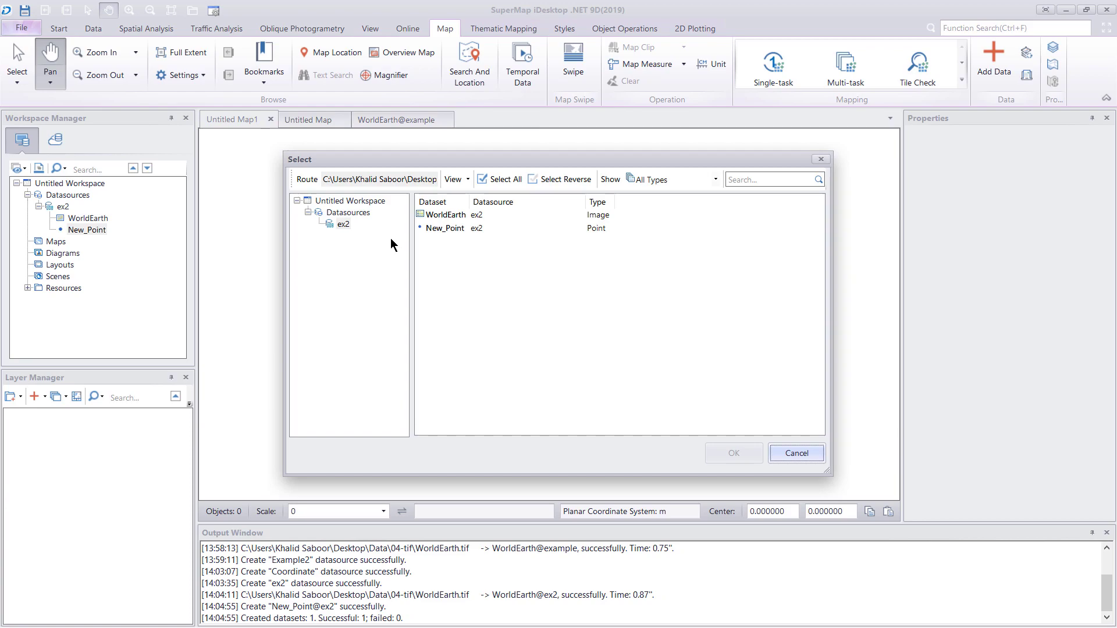
left_click(447, 229)
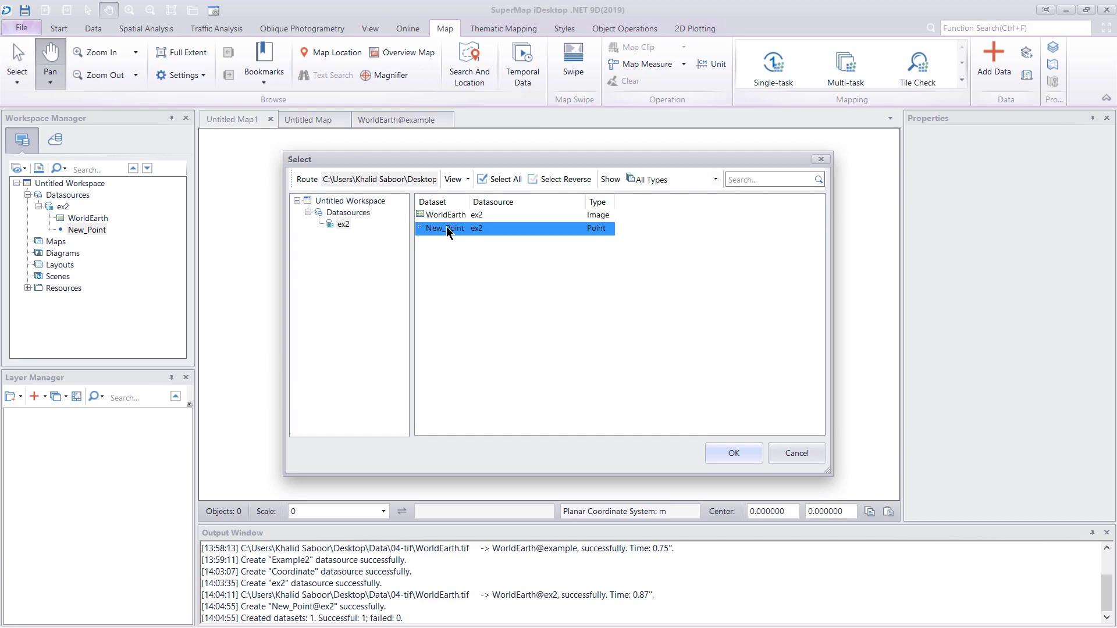
left_click(344, 224)
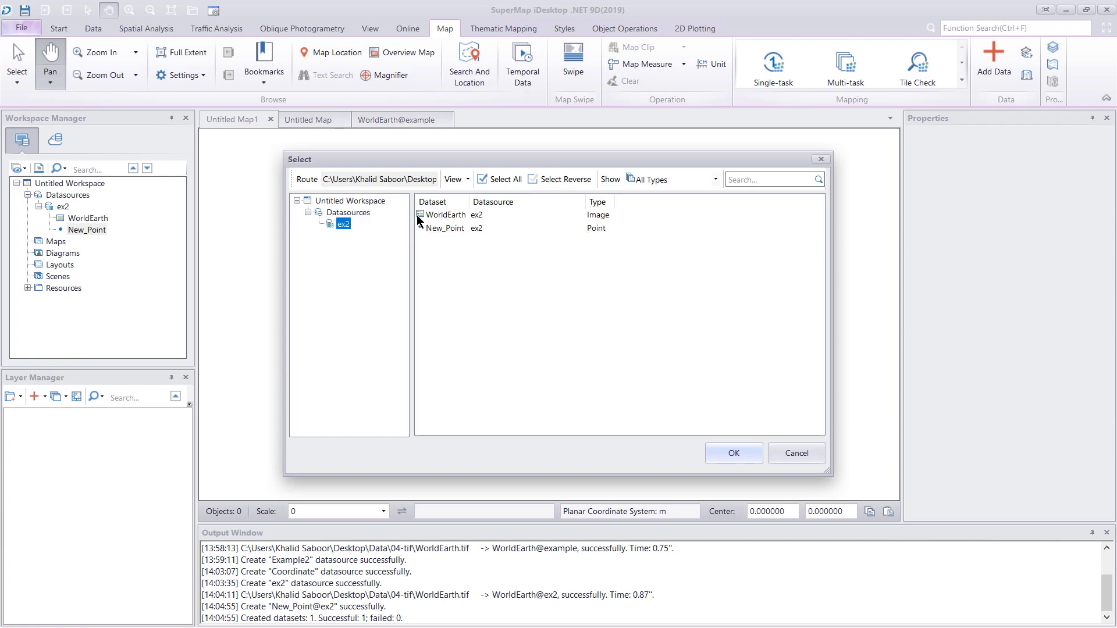
left_click(448, 228)
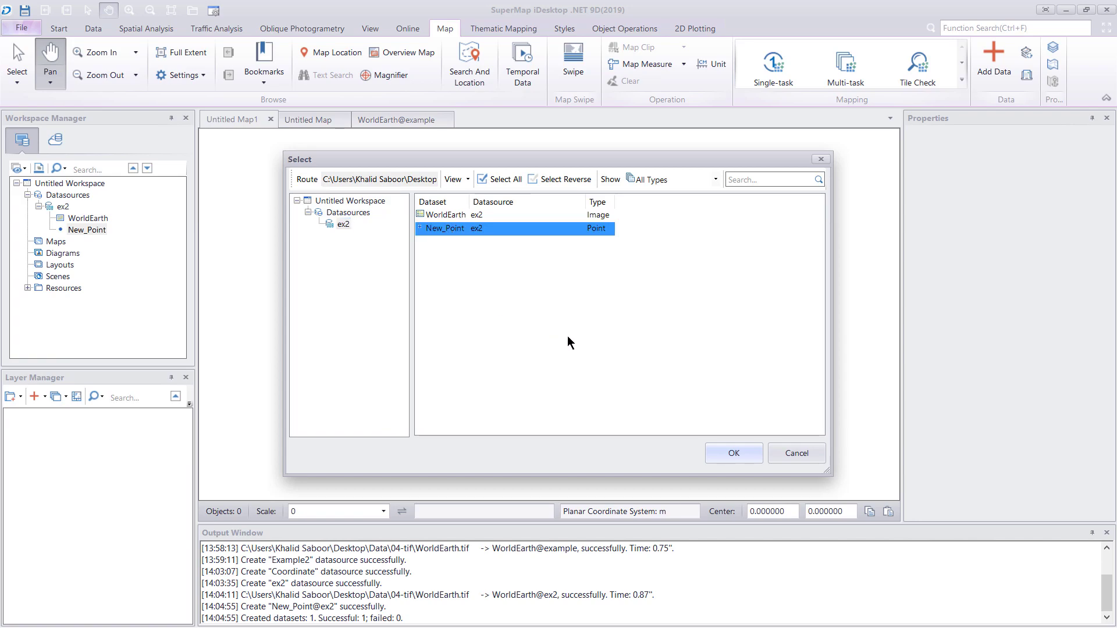
left_click(735, 453)
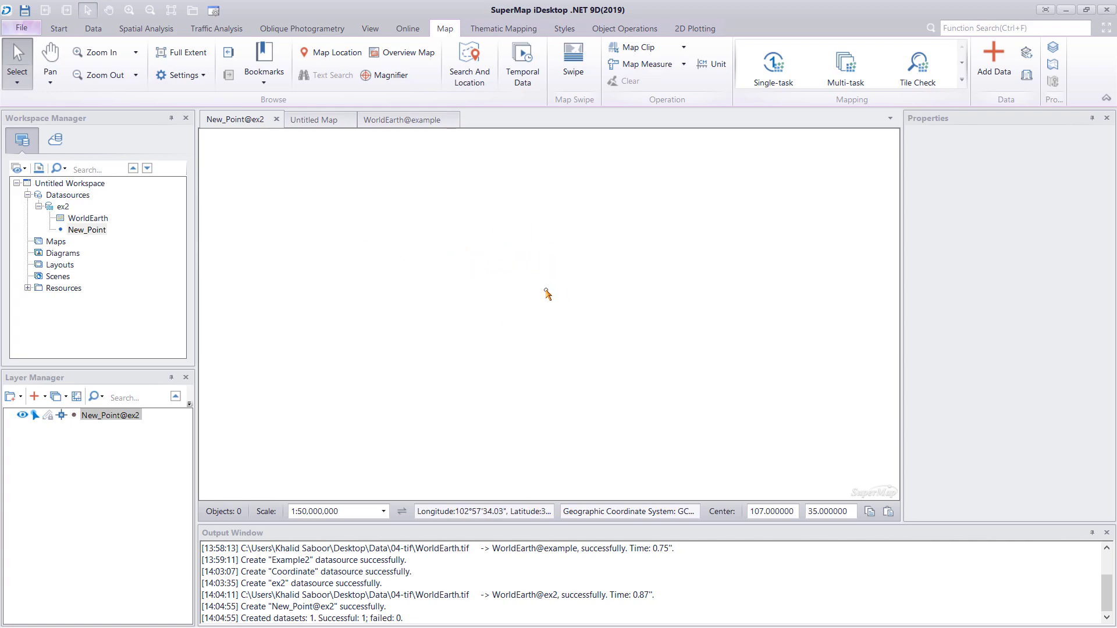
Check the coordinate system name and reference spheroid in the New_Point map's properties
right_click(505, 237)
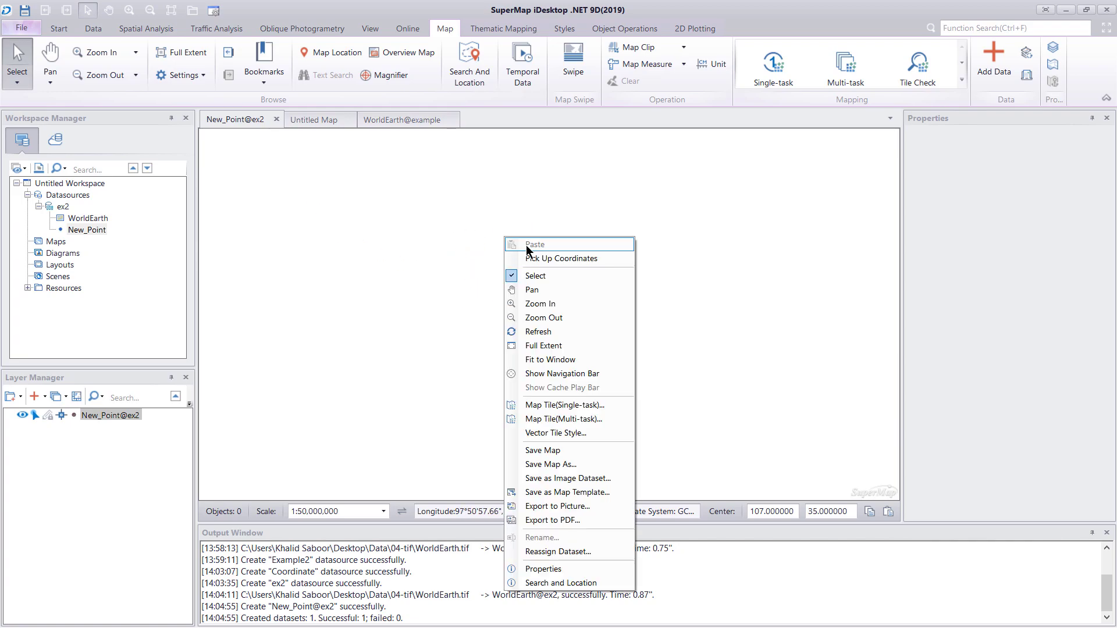
left_click(574, 569)
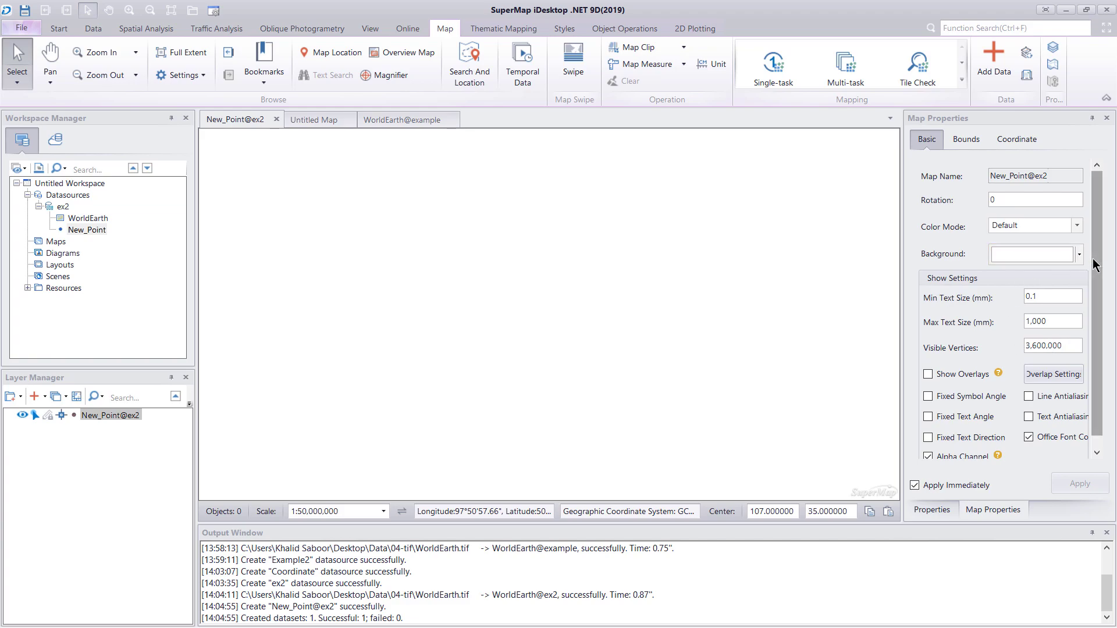
scroll(1094, 265, "down", 1)
scroll(1091, 221, "up", 1)
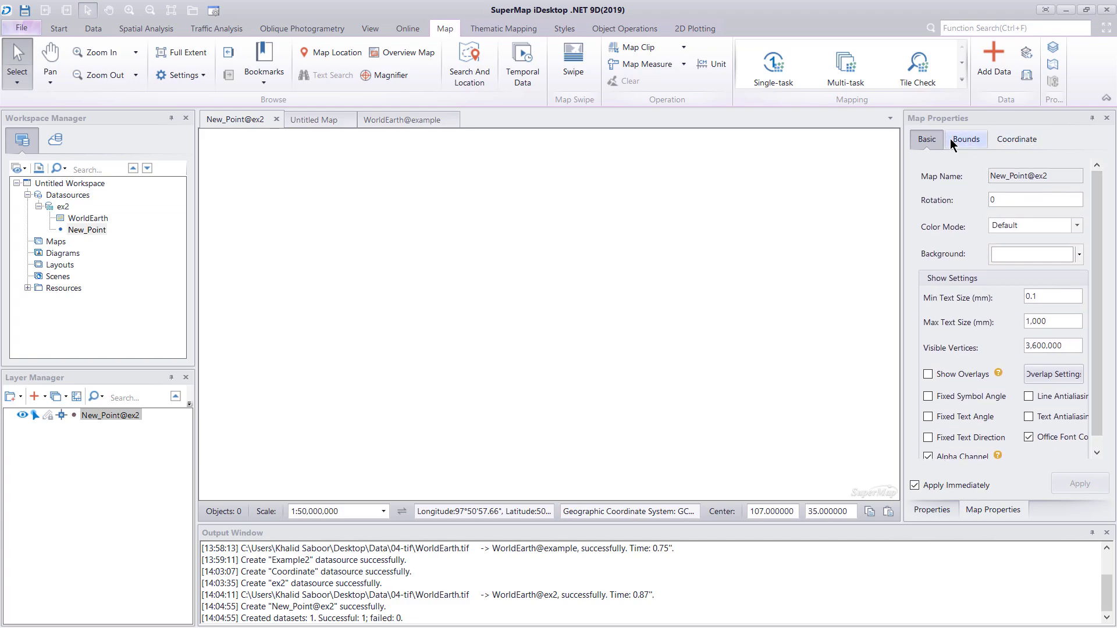
left_click(1017, 140)
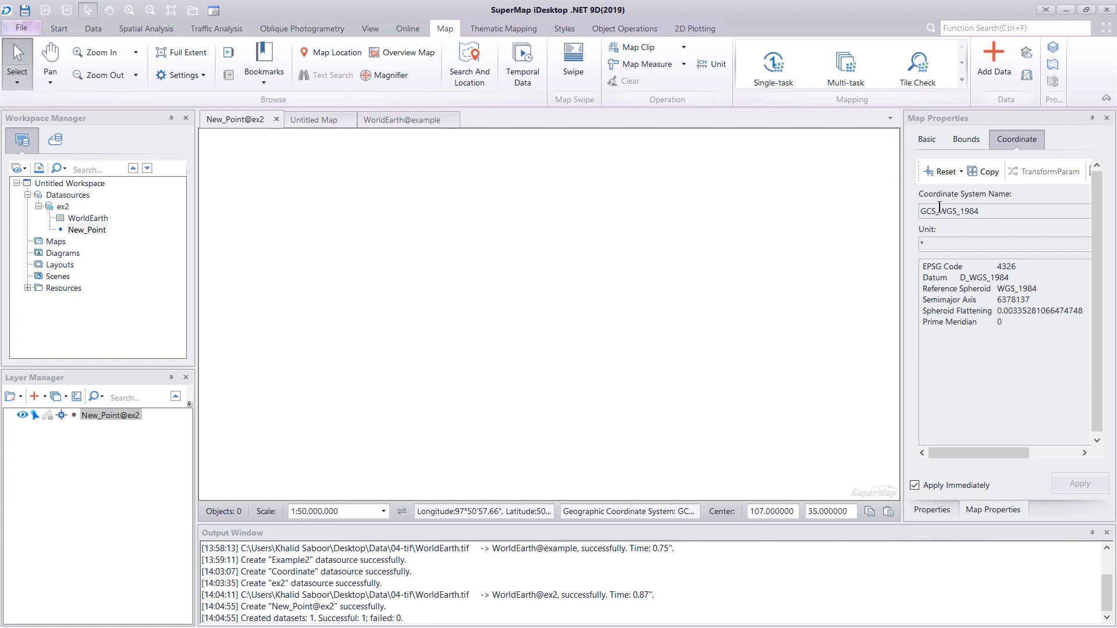
left_click(1007, 284)
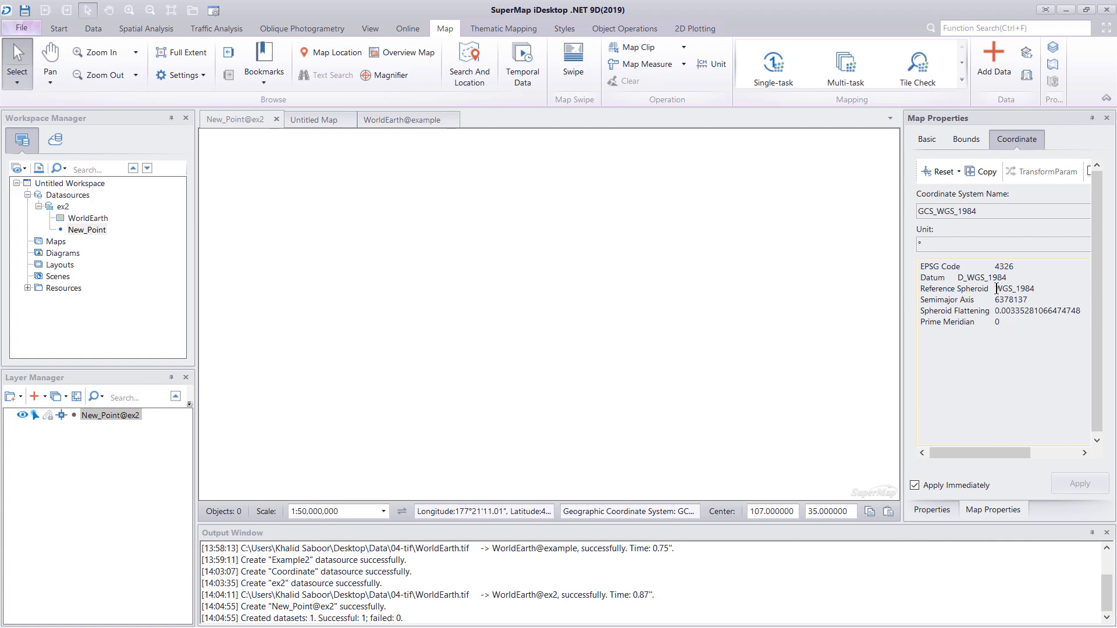
left_click_drag(997, 288, 1041, 290)
left_click(1005, 285)
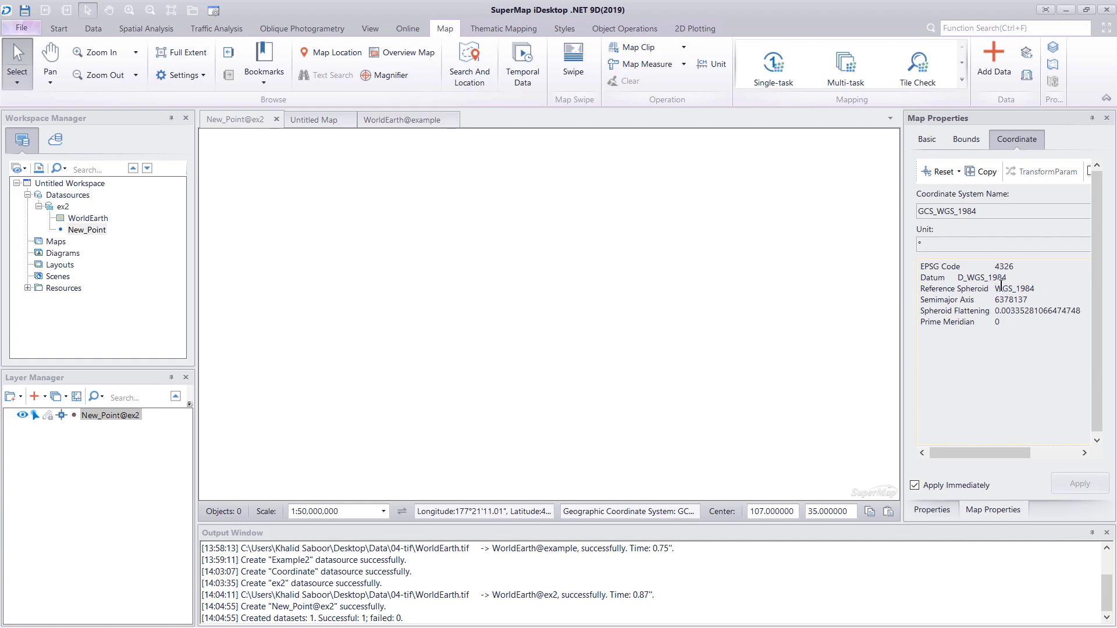
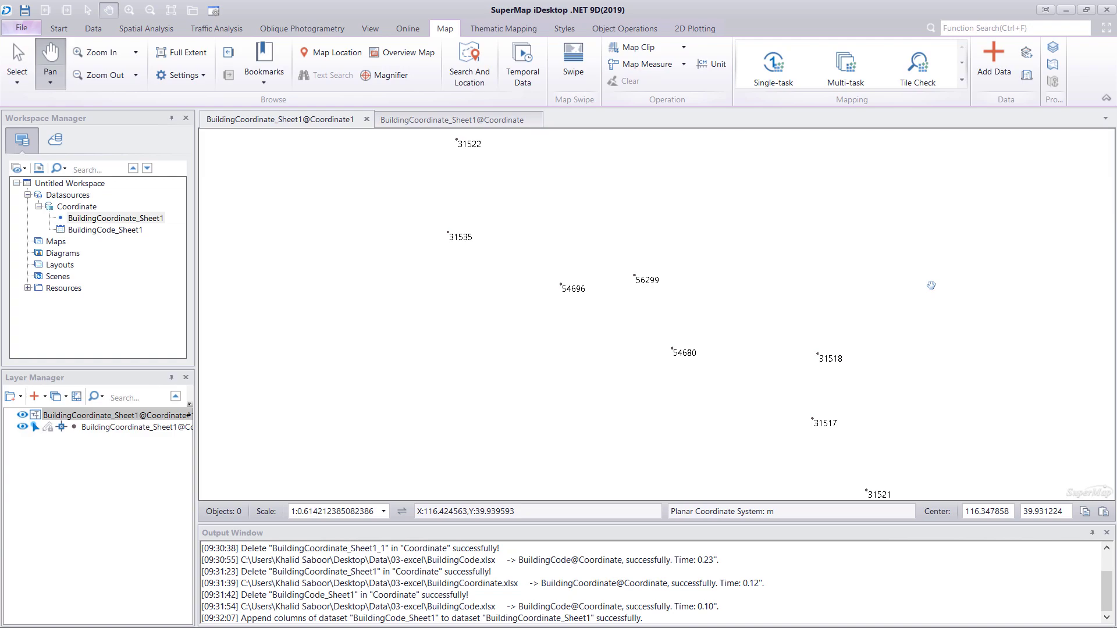
Open the IMAGE dataset from the Coordinate datasource in a map and examine the coordinate values around the image's lower-left corner
left_click(117, 218)
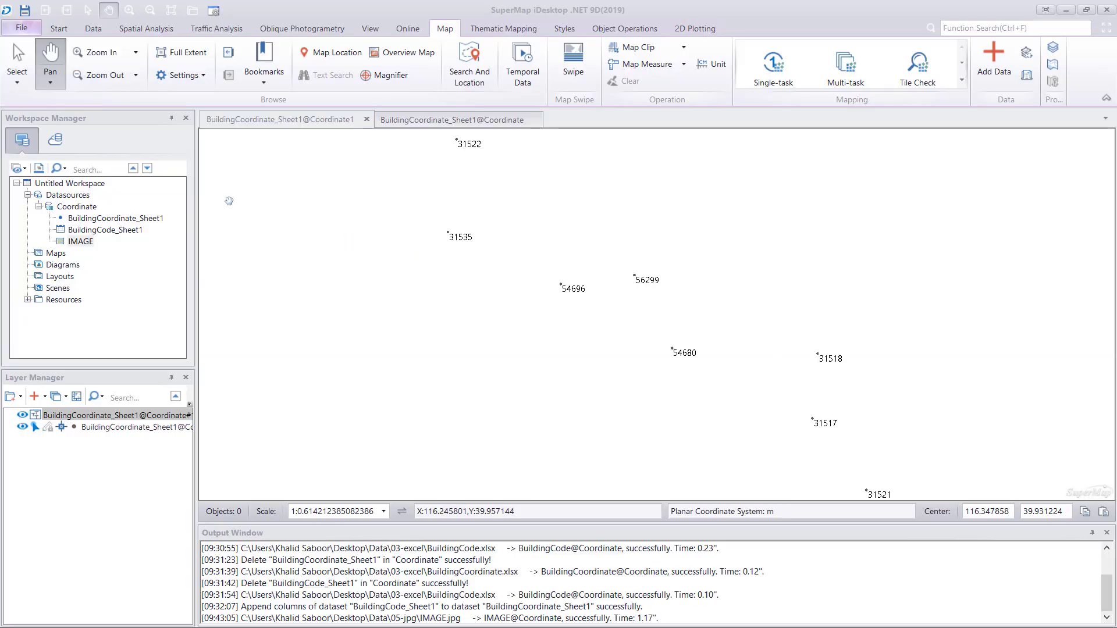
double_click(80, 241)
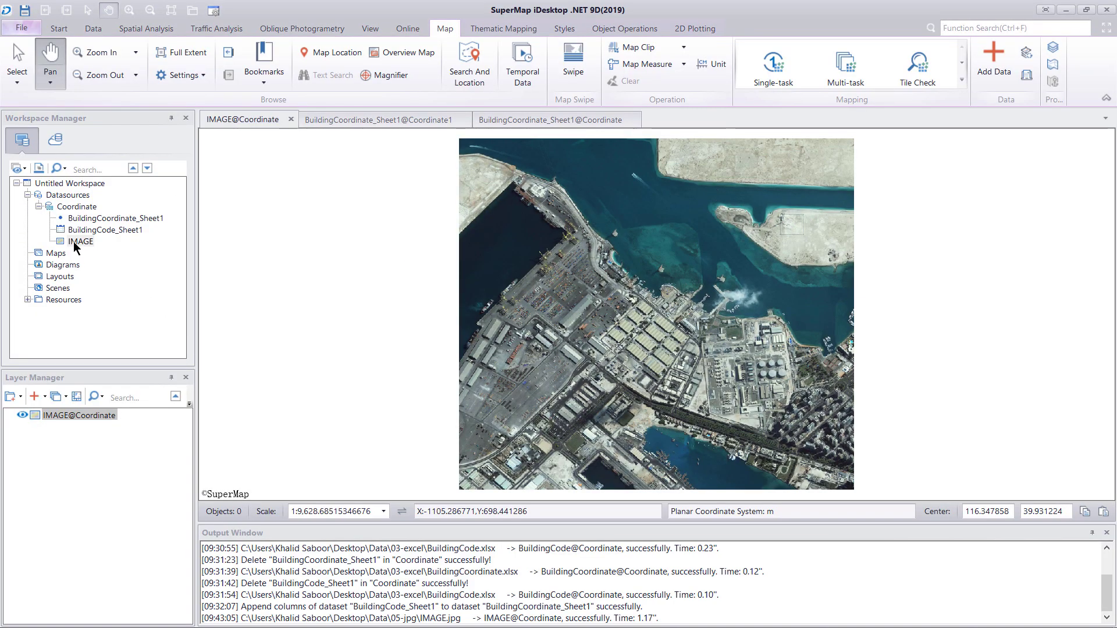
left_click(73, 242)
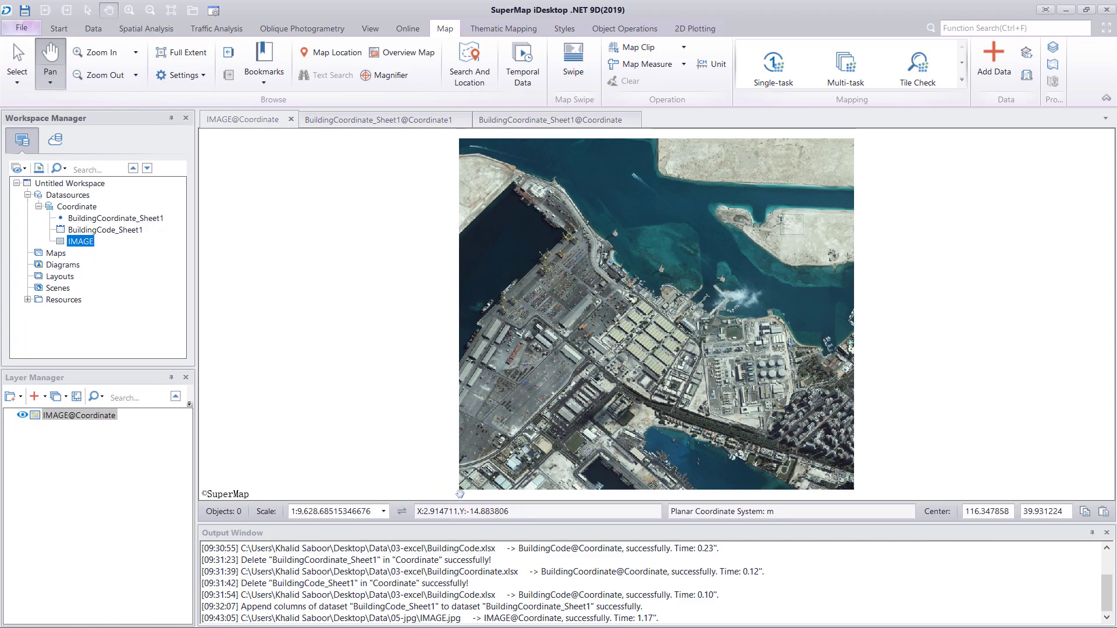
scroll(454, 490, "up", 5)
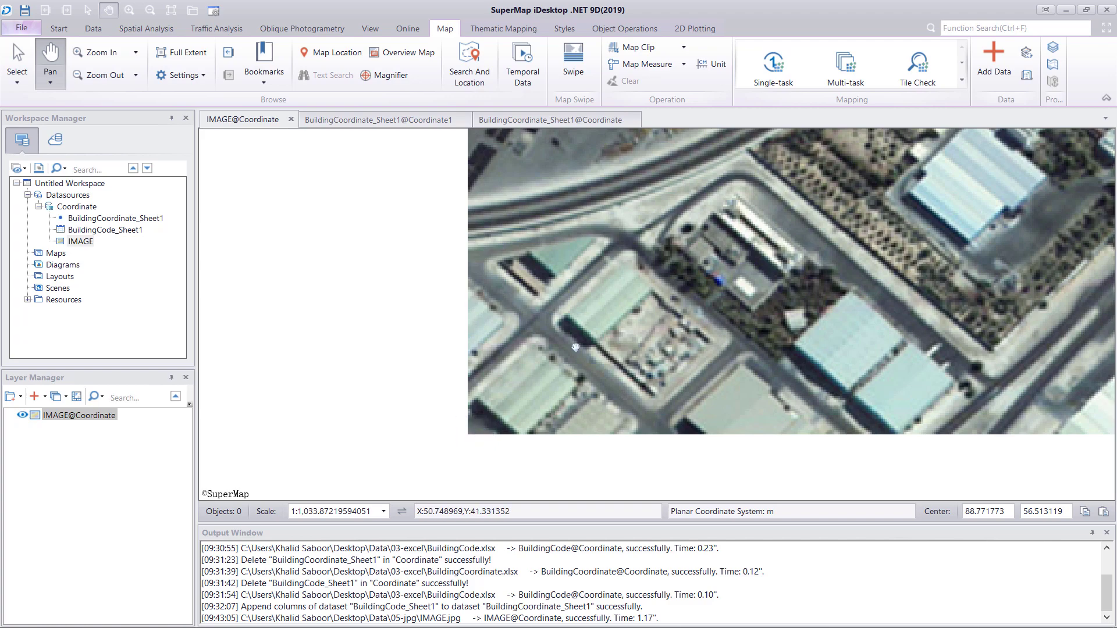
scroll(575, 347, "down", 2)
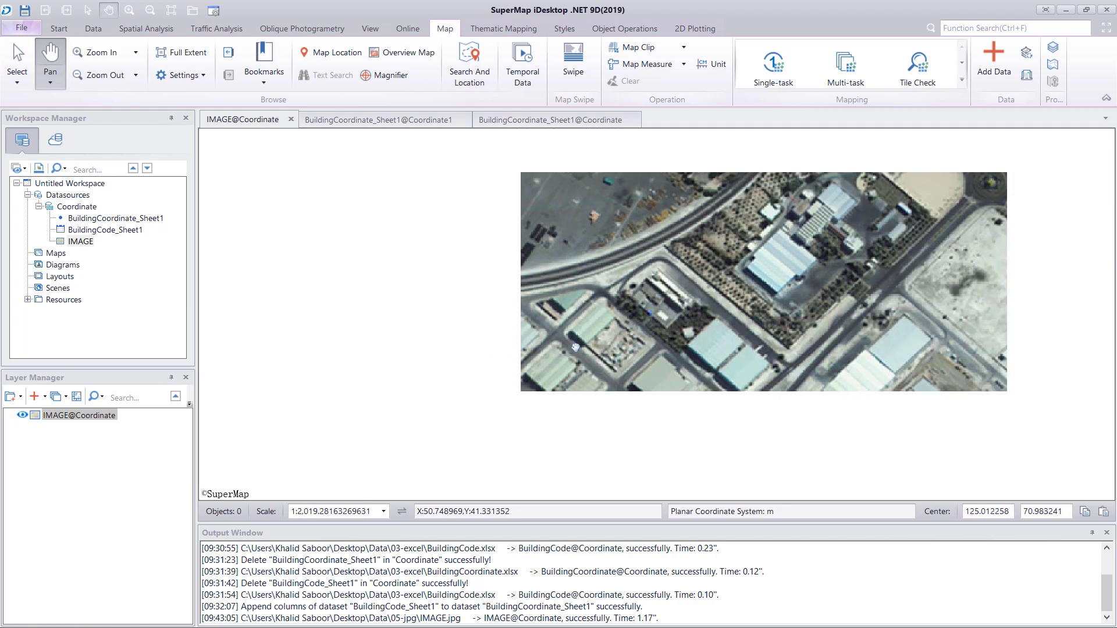
scroll(576, 348, "down", 2)
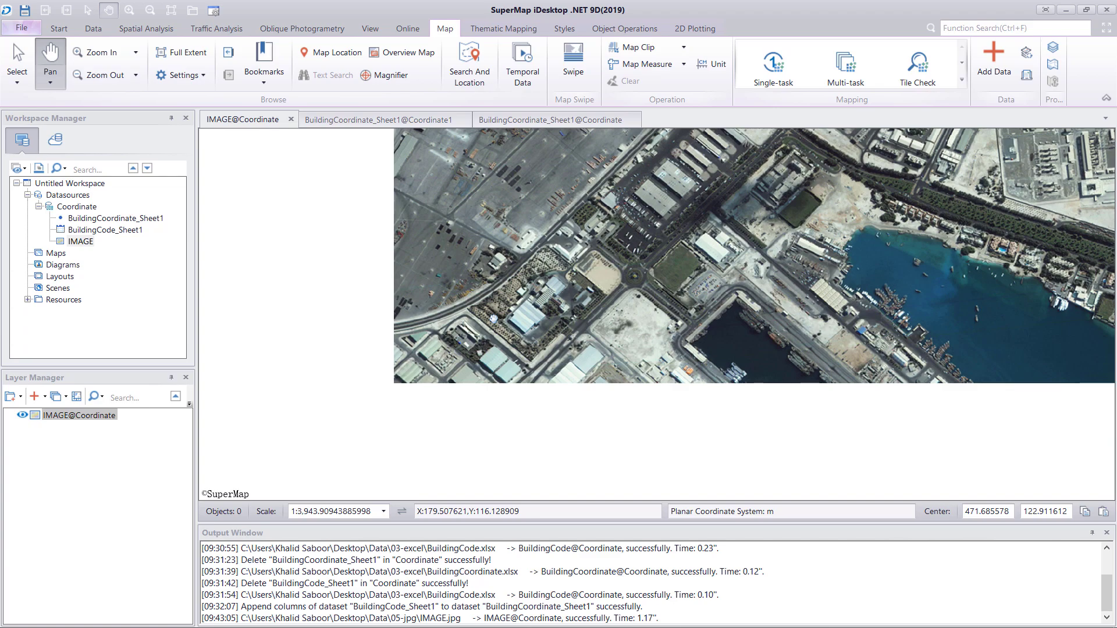
left_click_drag(494, 318, 450, 375)
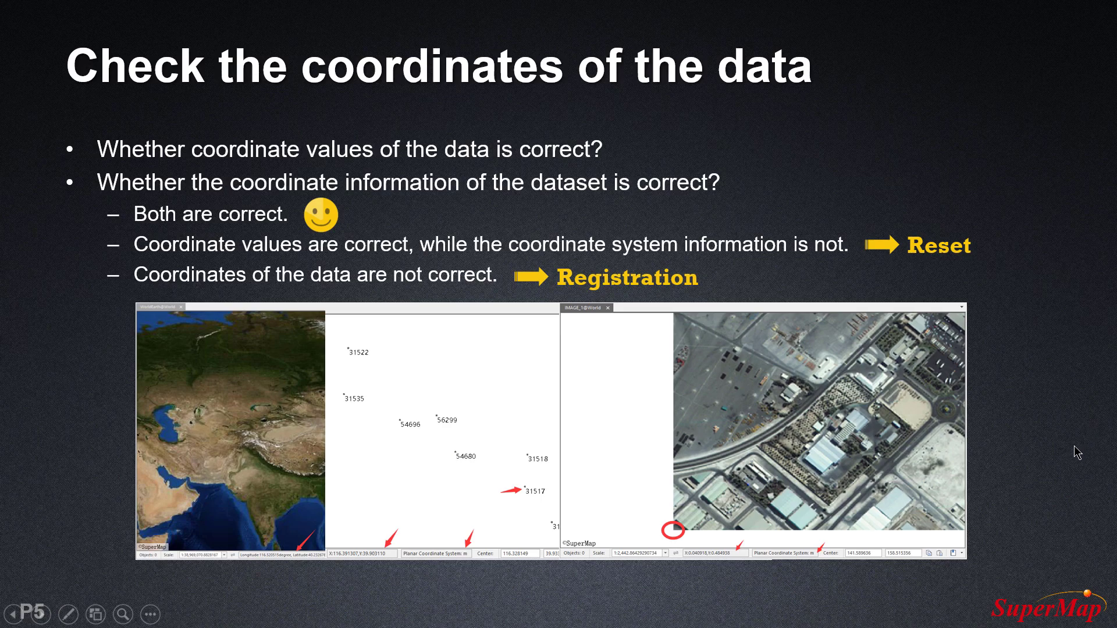
left_click(1074, 446)
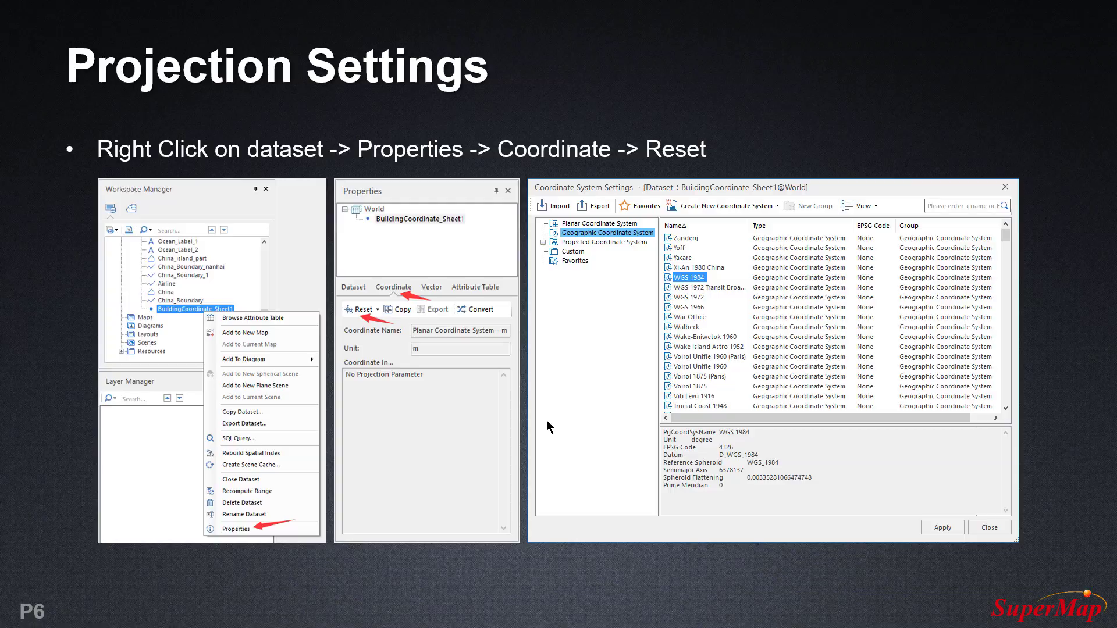
Switch to SuperMap iDesktop and check the coordinate system name in the BuildingCoordinate_Sheet1 dataset's properties
key("alt+Tab")
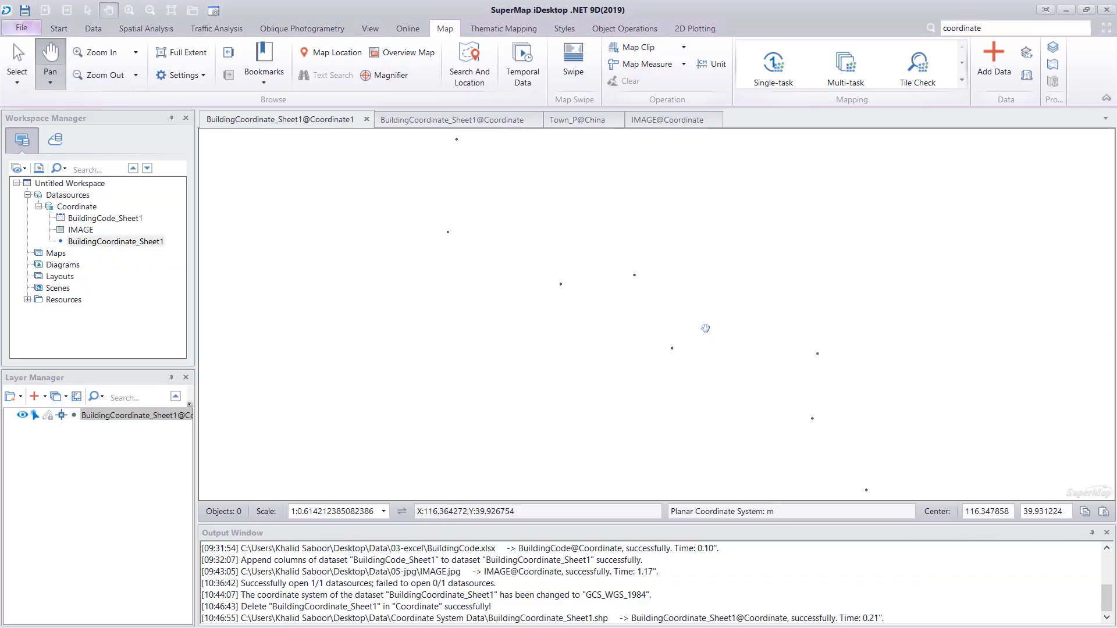
left_click(107, 247)
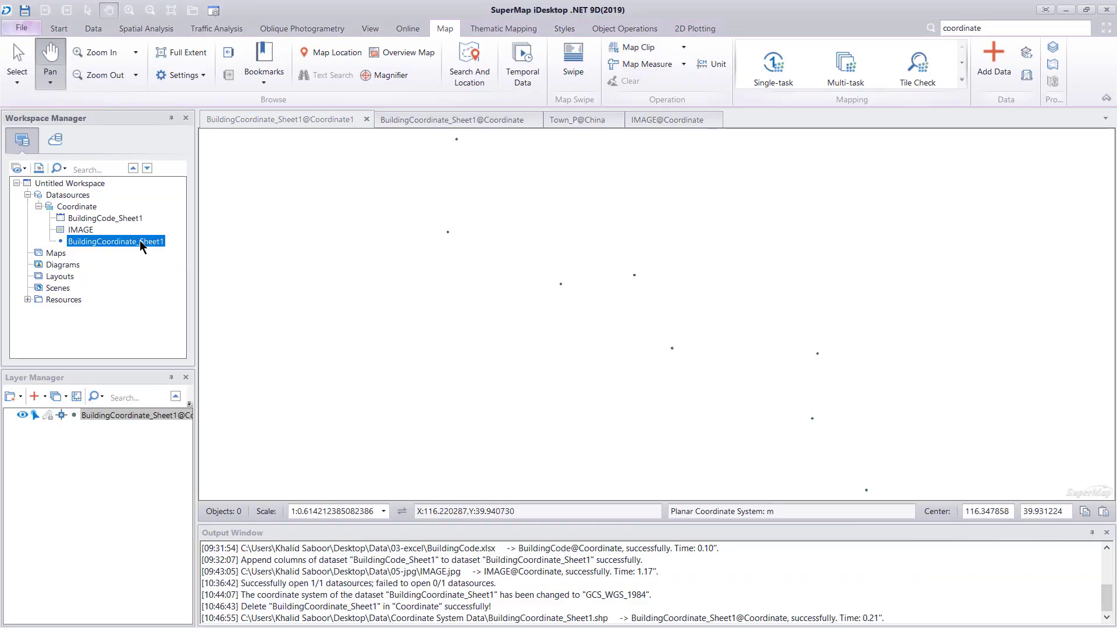
right_click(107, 246)
left_click(236, 500)
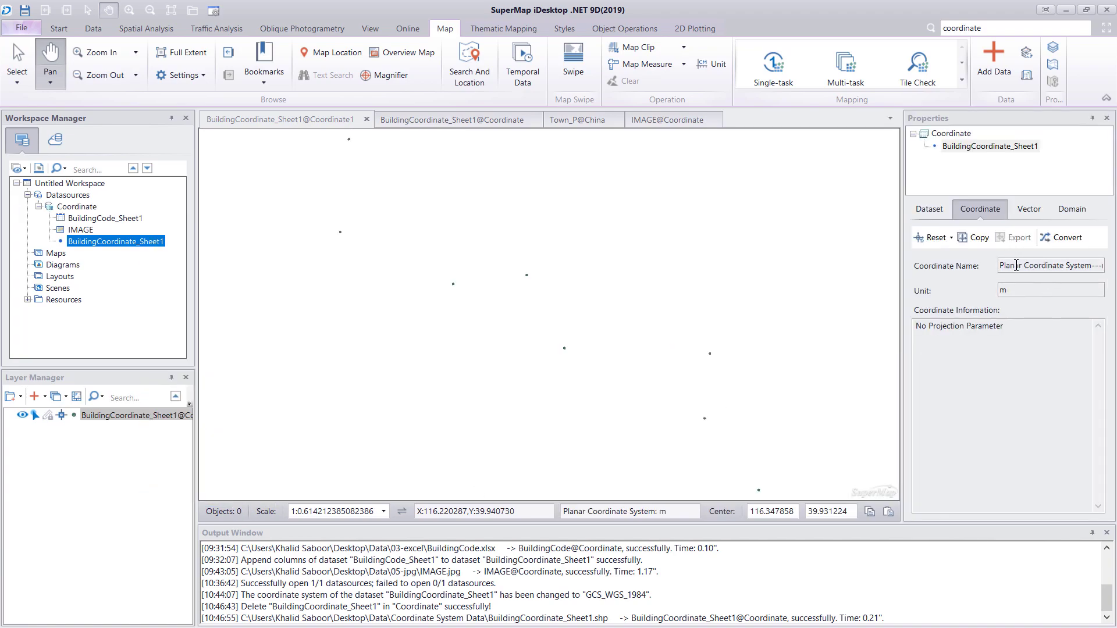
left_click_drag(1015, 267, 1081, 267)
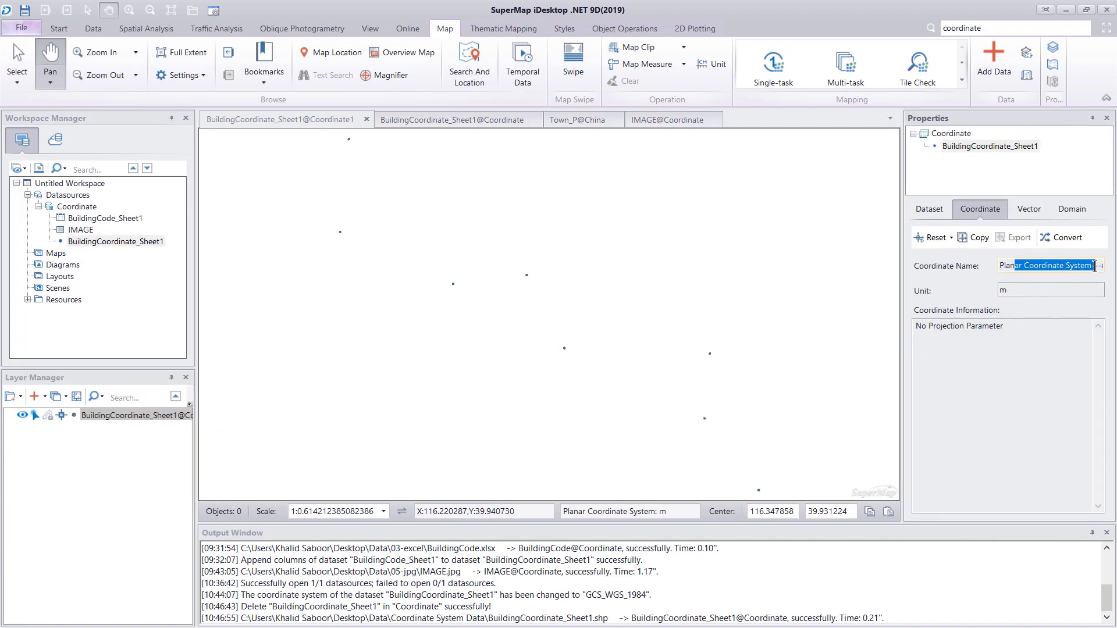
left_click(1006, 268)
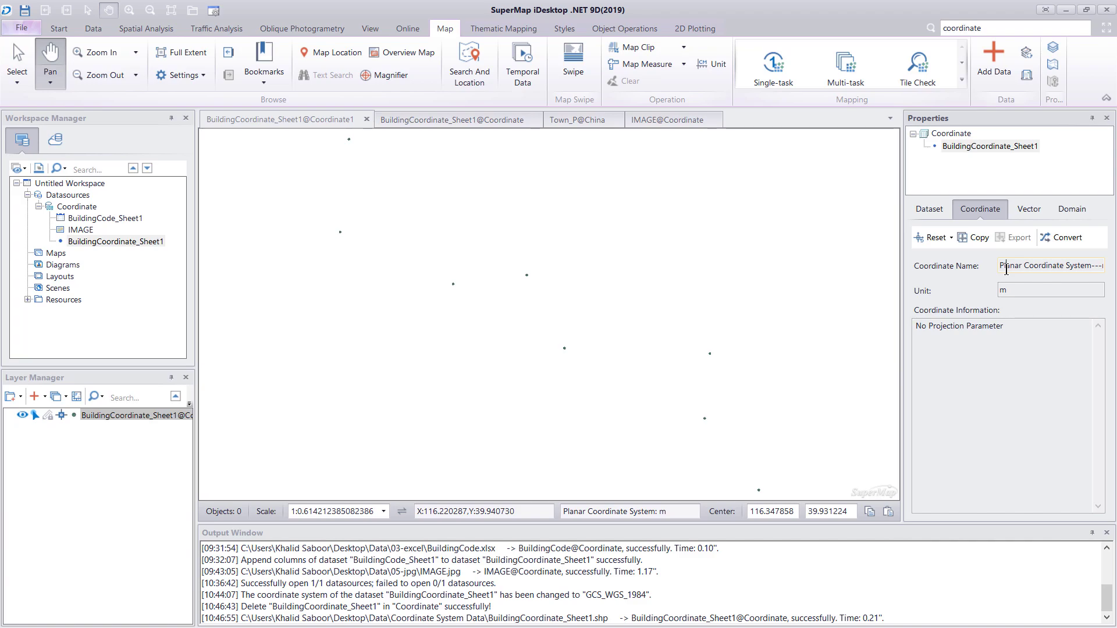
key("Tab")
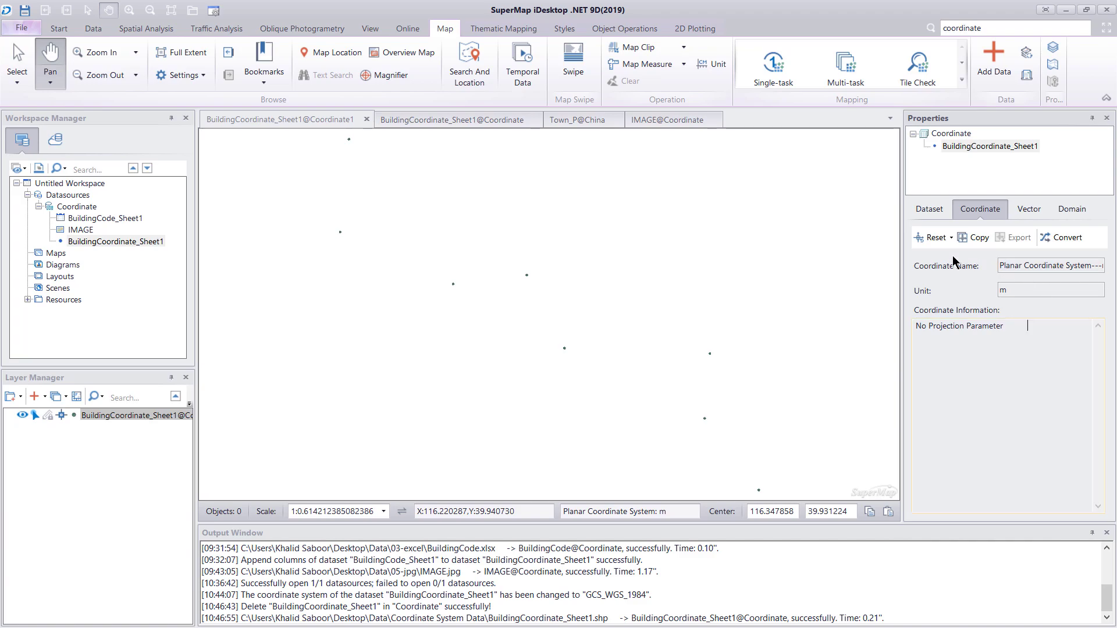
Reset the coordinate system of the BuildingCoordinate_Sheet1 dataset to WGS 1984 and check its new coordinate name
left_click(951, 238)
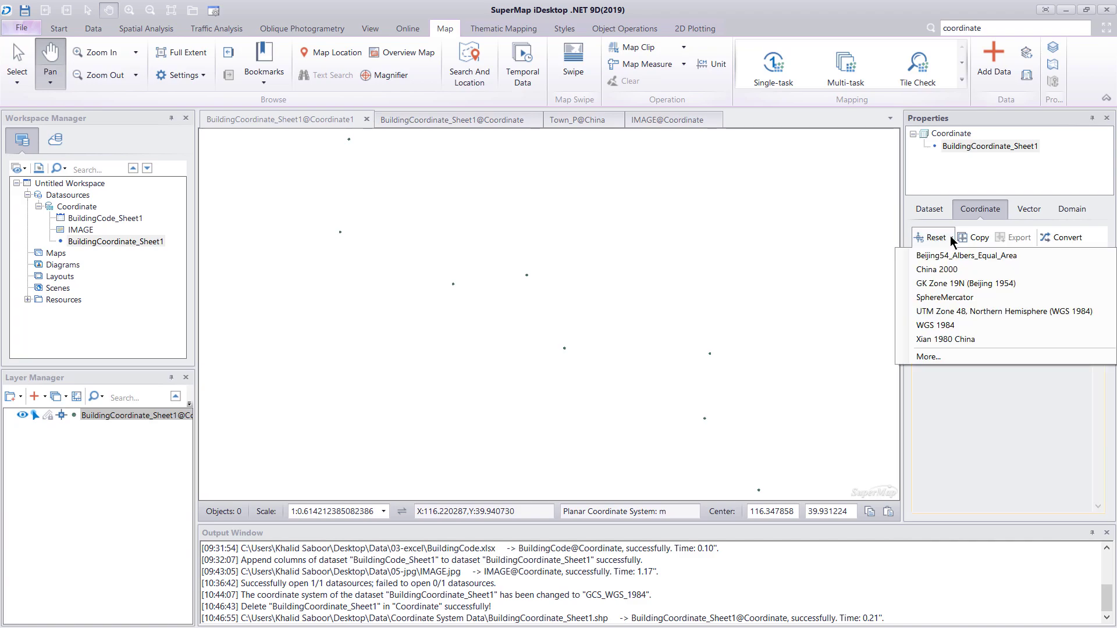
left_click(950, 326)
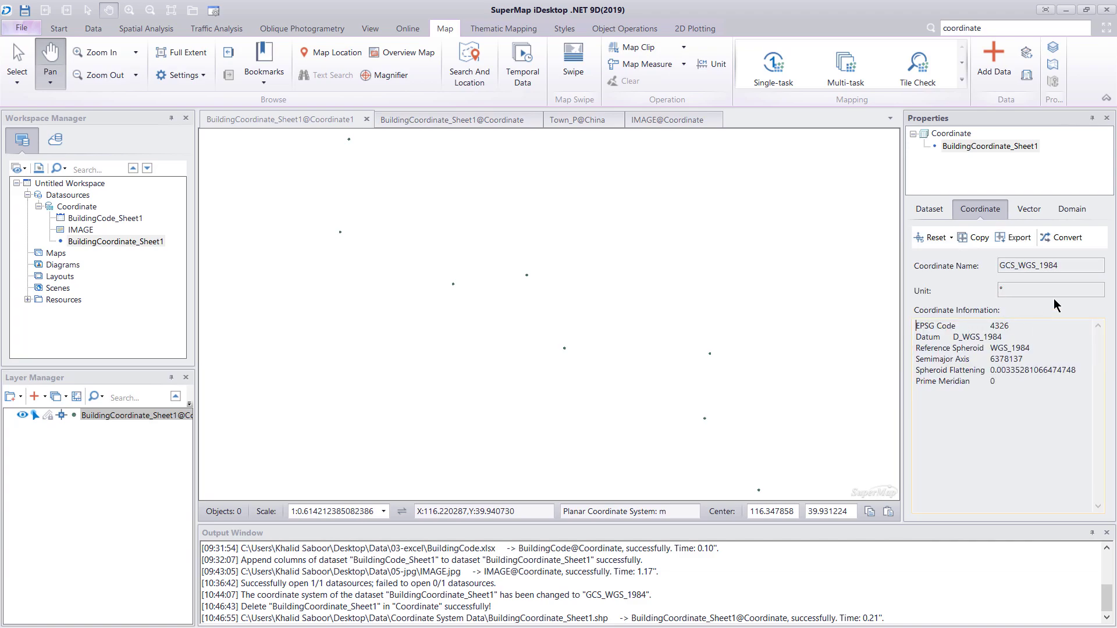
left_click_drag(1058, 266, 1011, 265)
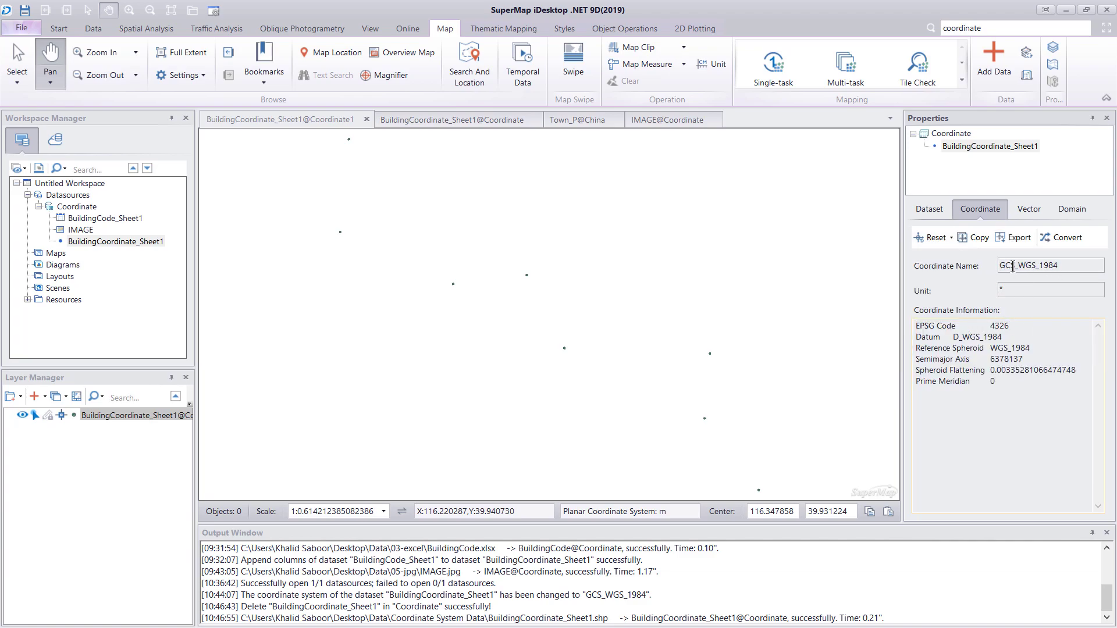
Find WGS 1984 among the geographic coordinate systems in the full coordinate system settings, then close them without applying
left_click(951, 237)
left_click(938, 357)
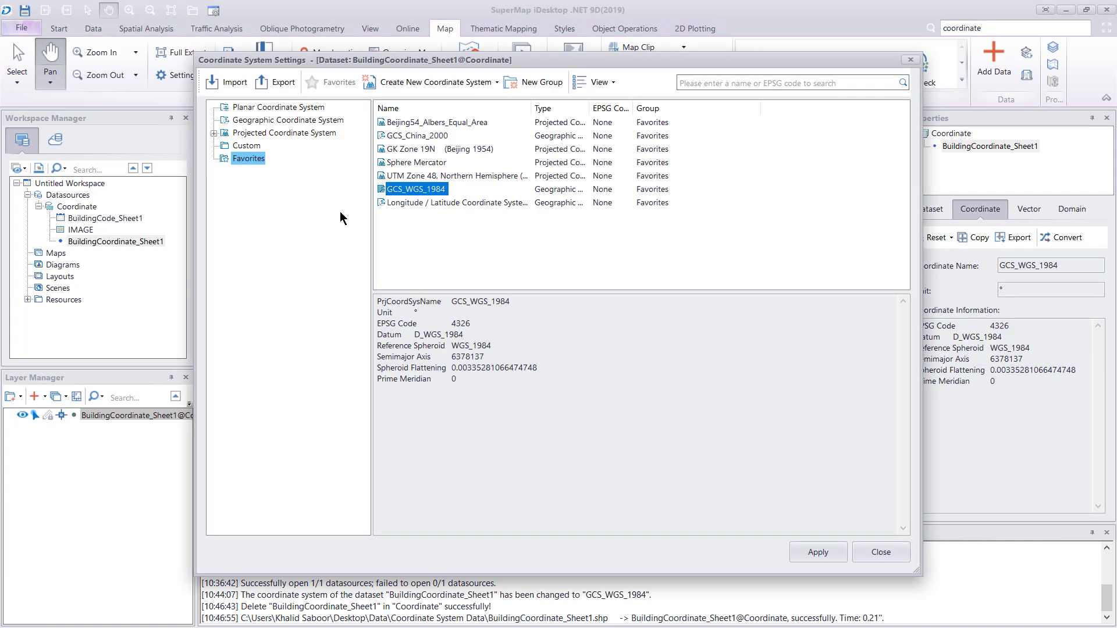
left_click(277, 121)
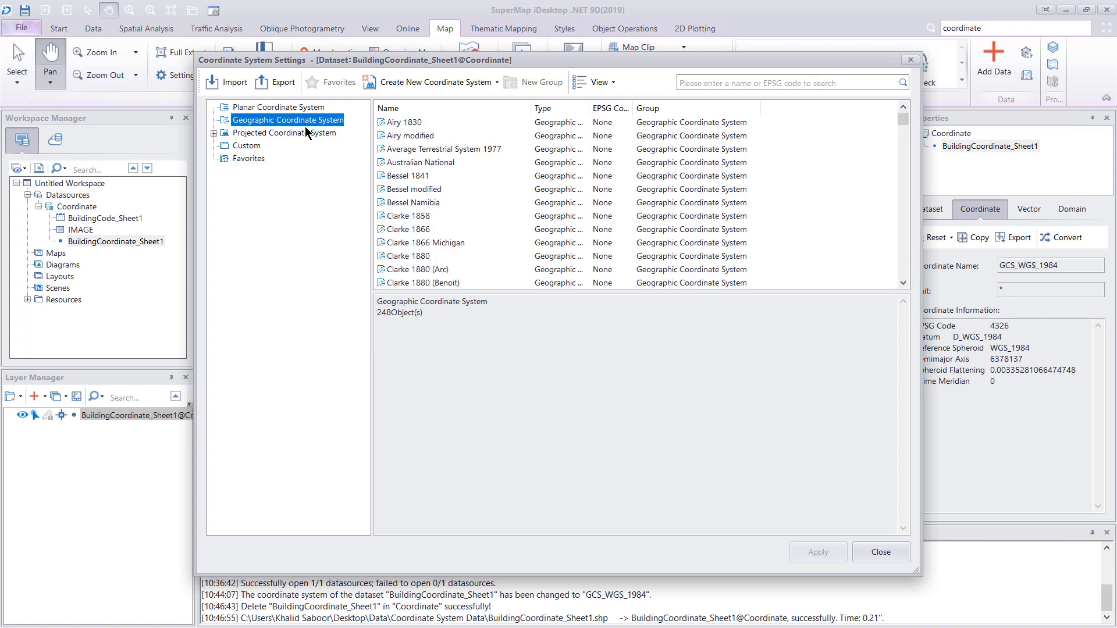
left_click(434, 189)
key("w")
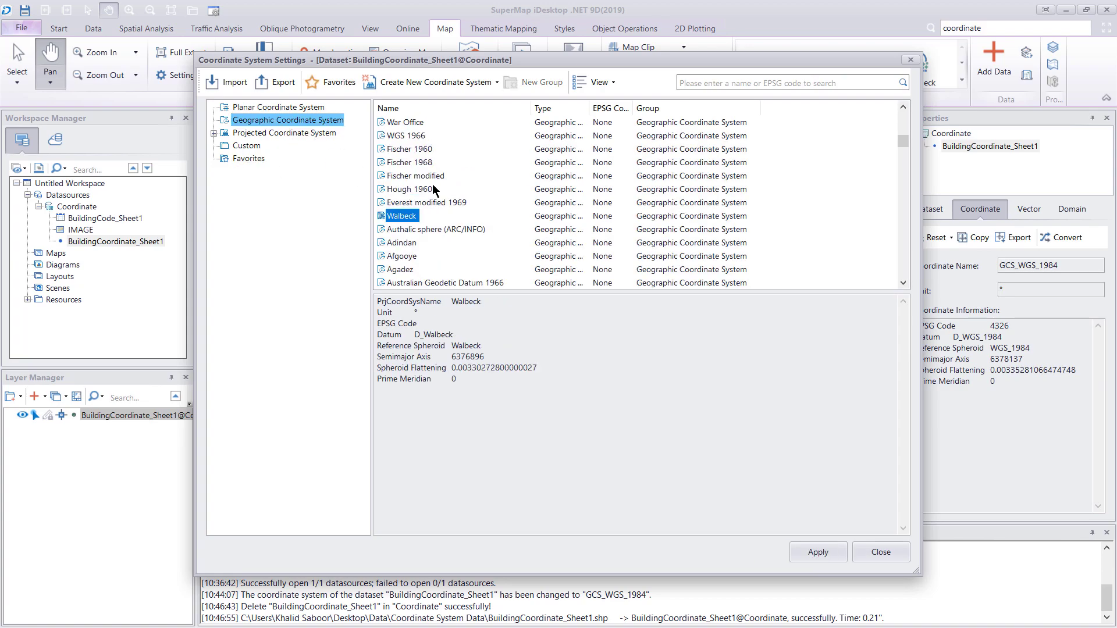
key("g")
key("Down")
key("Down")
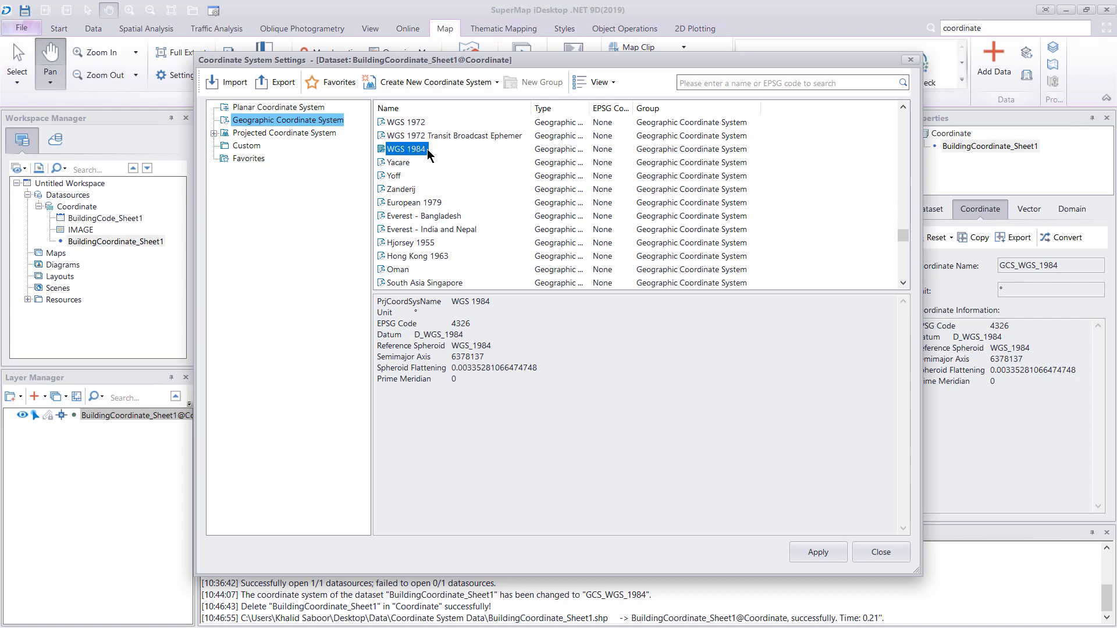
left_click(883, 553)
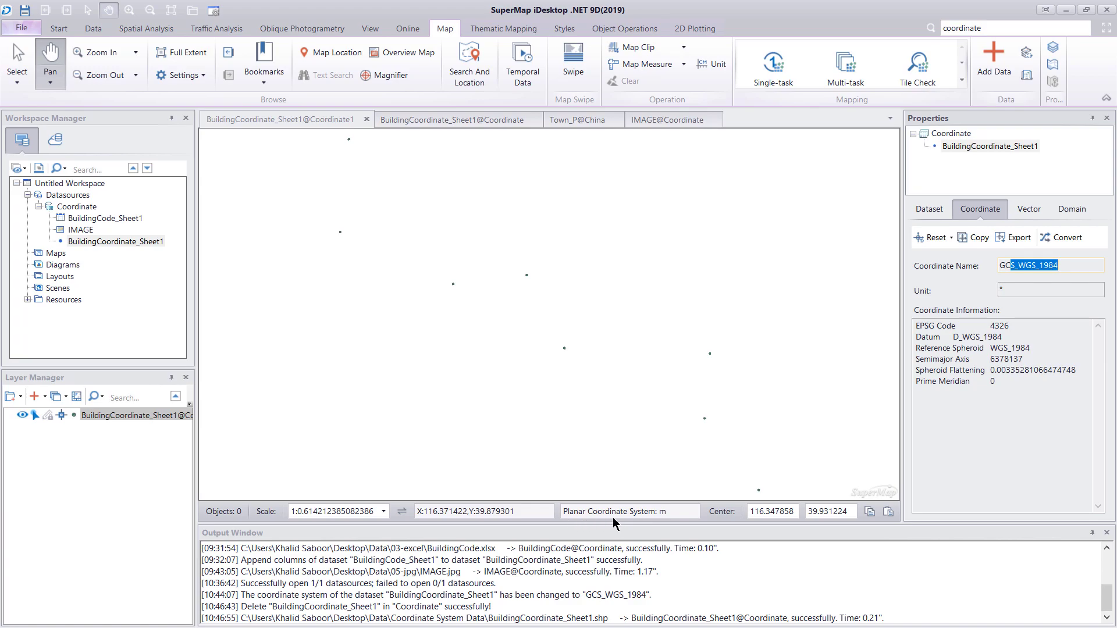
Close and reopen the BuildingCoordinate_Sheet1 map, then check which coordinate system it uses
left_click(367, 120)
left_click(564, 369)
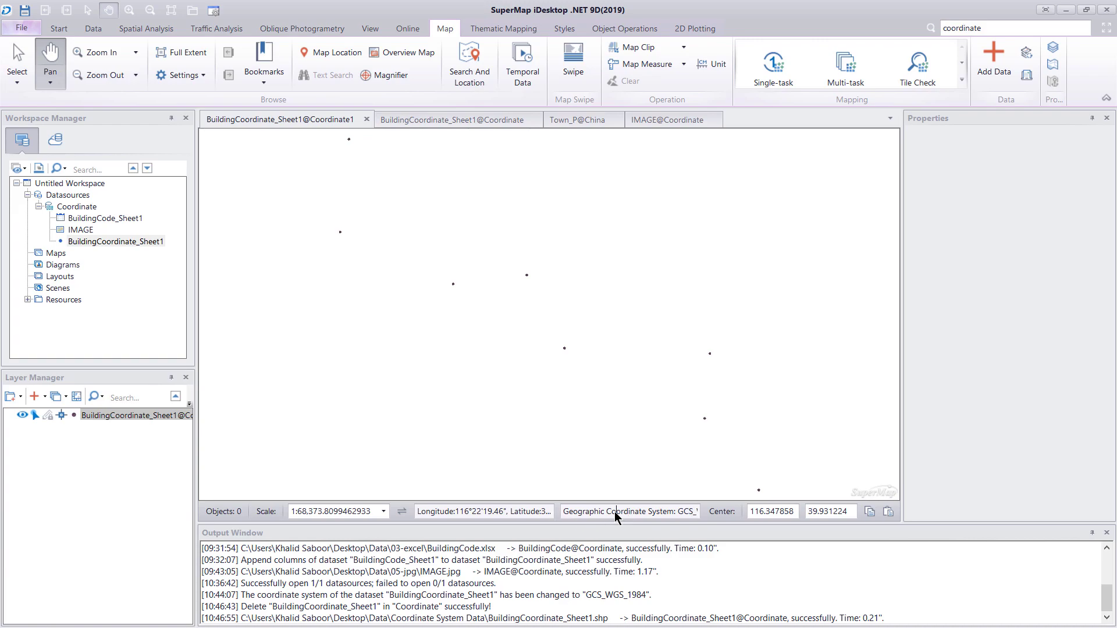
left_click_drag(602, 512, 701, 511)
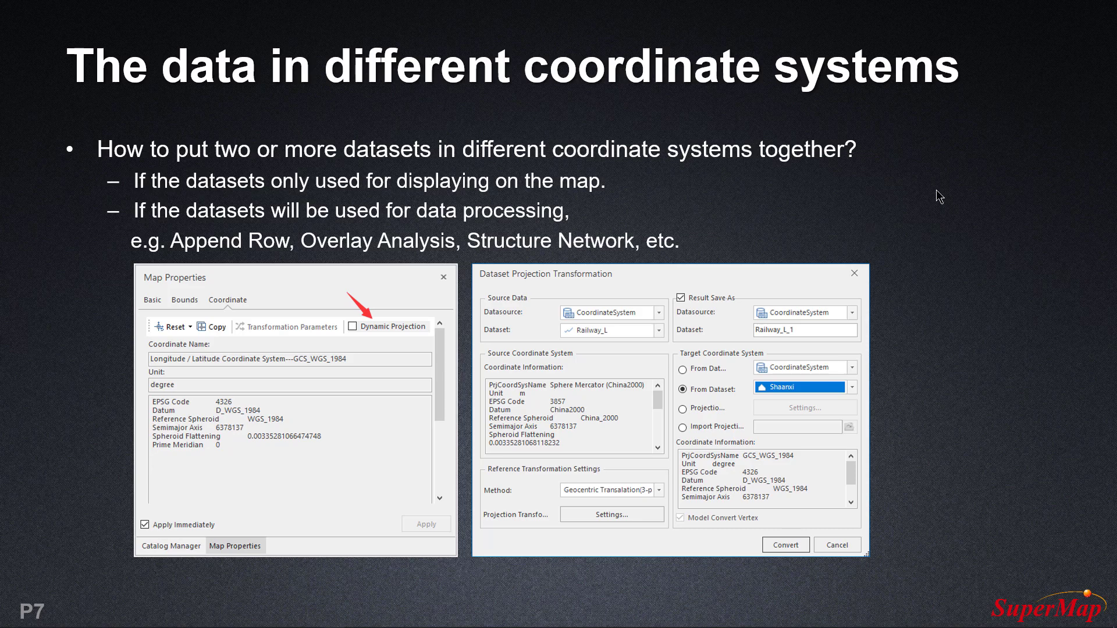
key("Right")
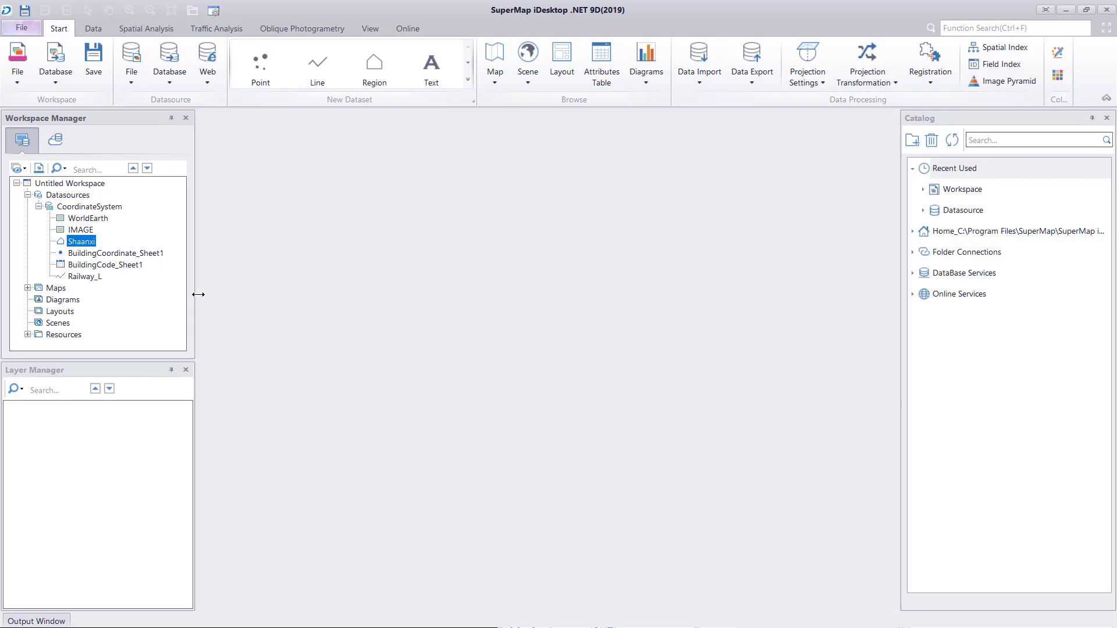
Open the Shaanxi and Railway_L datasets in separate maps, checking the coordinate system of the Shaanxi map
double_click(76, 245)
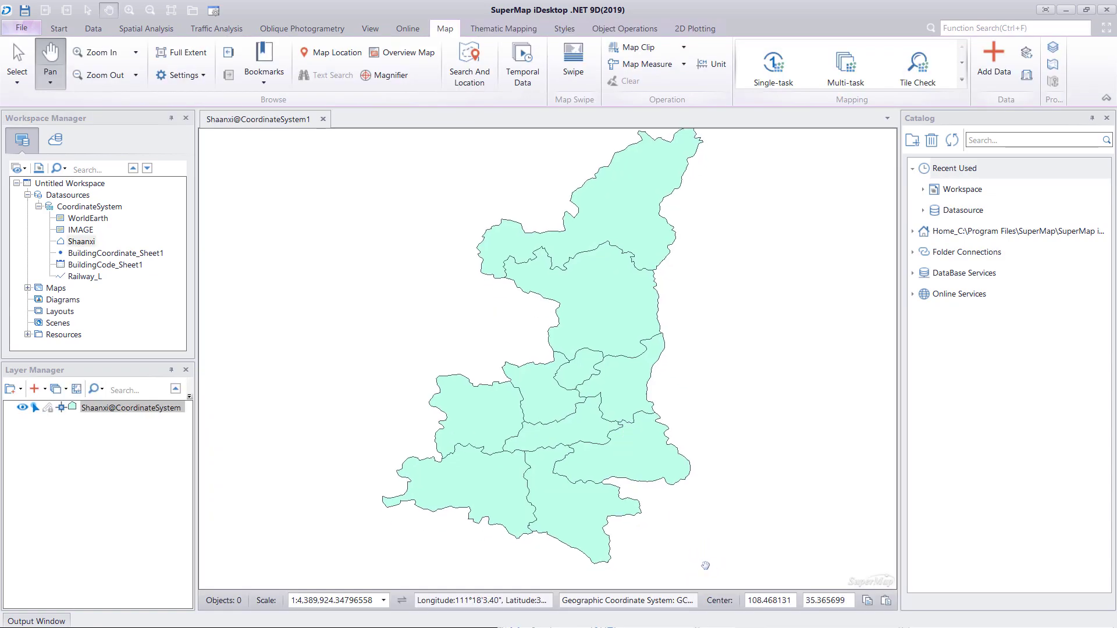
left_click_drag(647, 600, 701, 602)
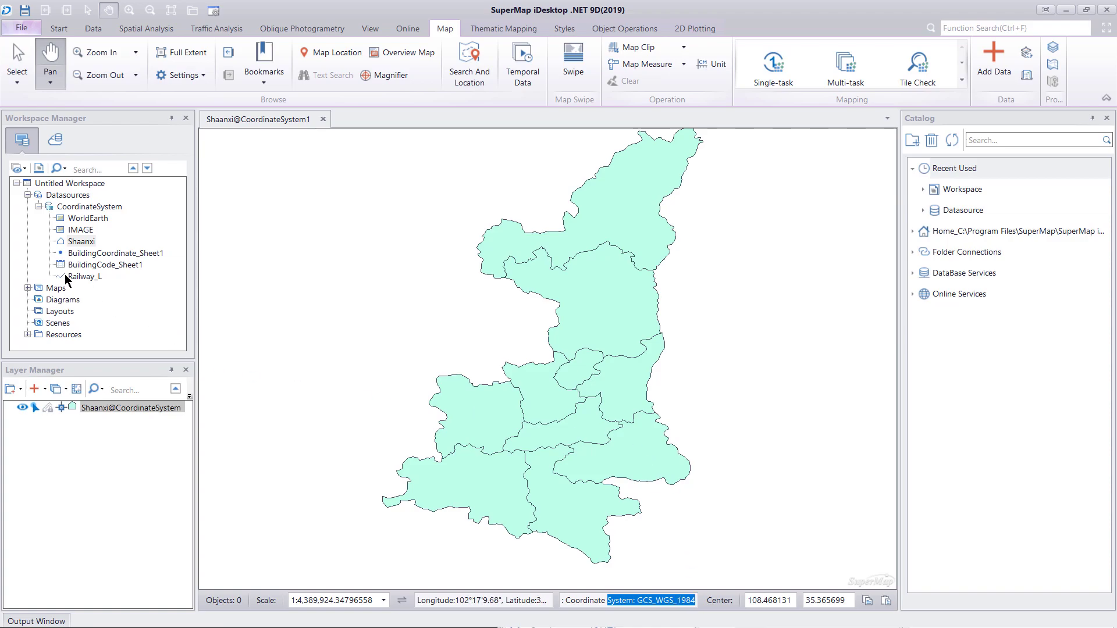
double_click(88, 277)
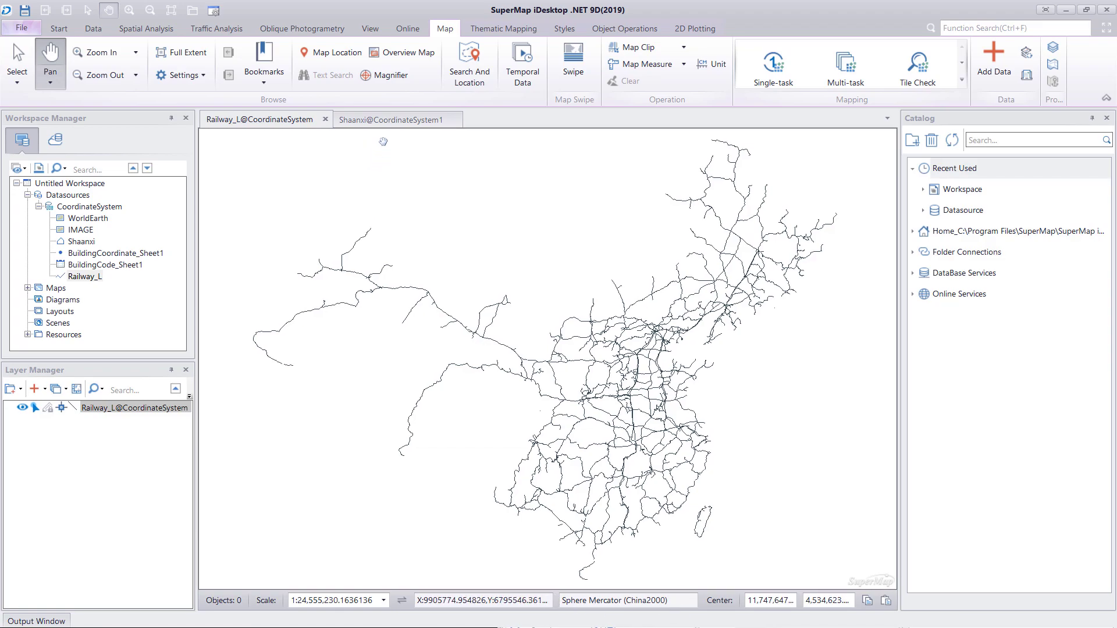
Compare the Railway_L and Shaanxi maps, and add the Railway_L dataset to the Shaanxi map with dynamic projection enabled
left_click(387, 121)
left_click(280, 120)
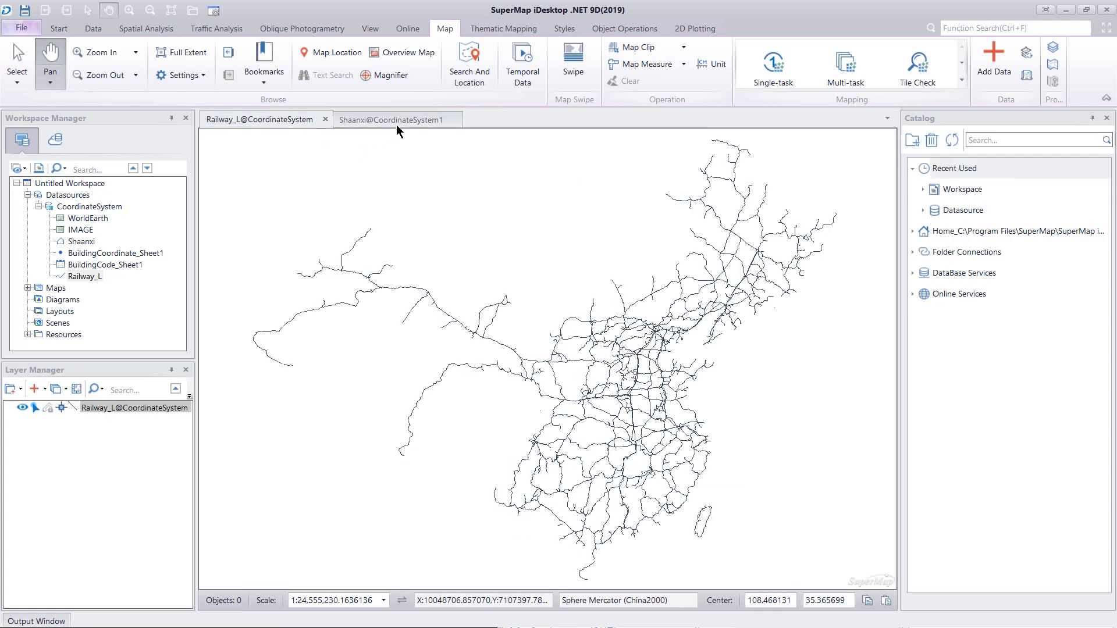
left_click(396, 122)
left_click(295, 123)
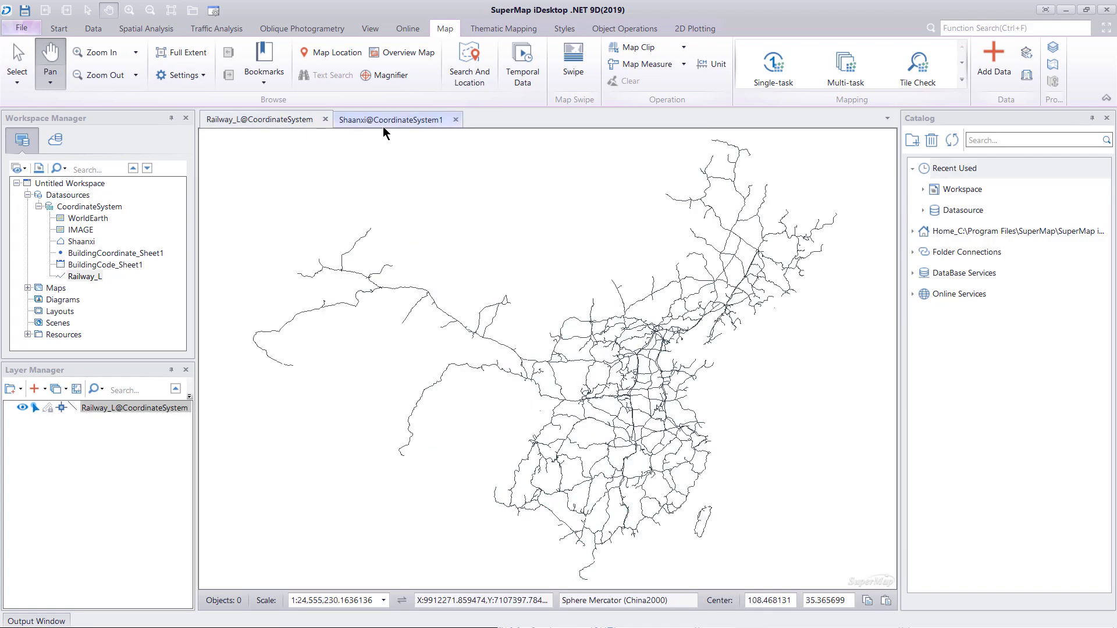
left_click(383, 123)
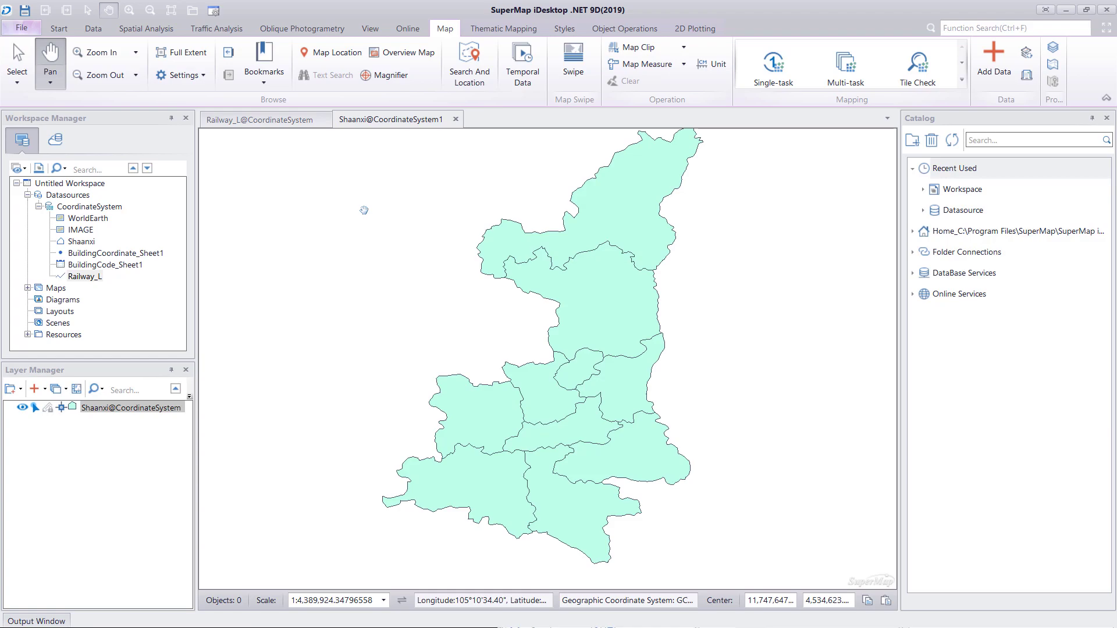
left_click_drag(365, 210, 330, 228)
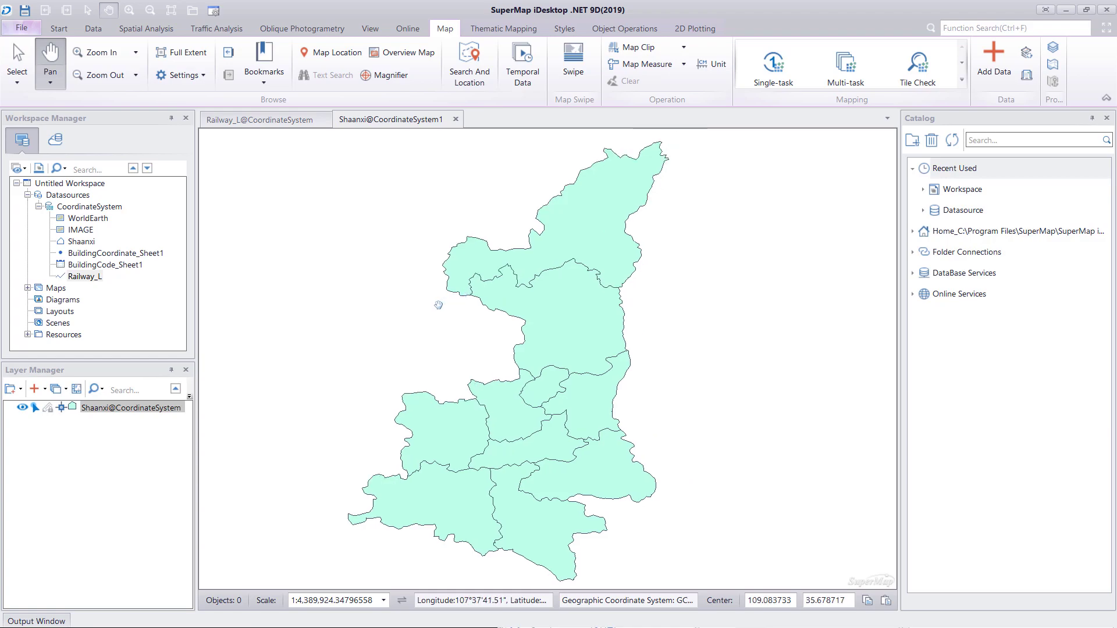
left_click(87, 277)
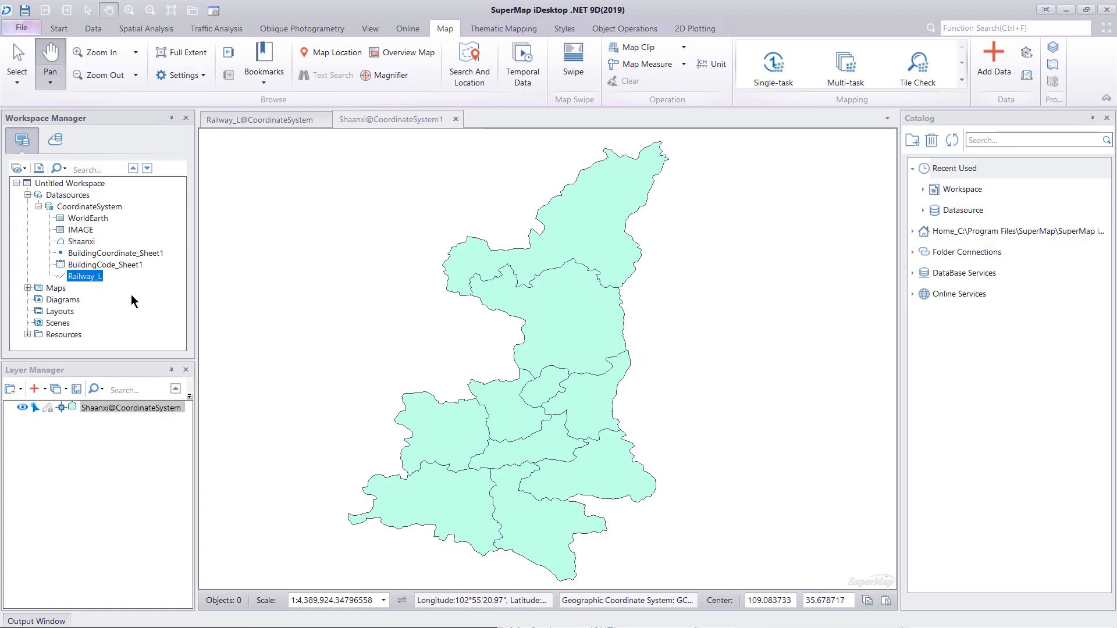
left_click_drag(88, 278, 473, 320)
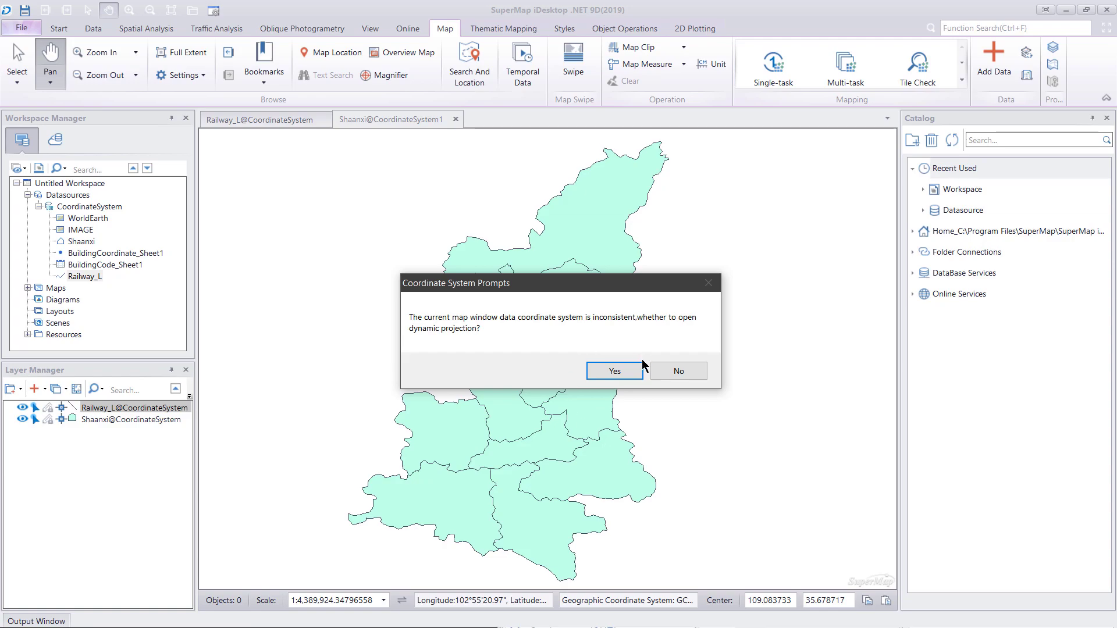
left_click(611, 371)
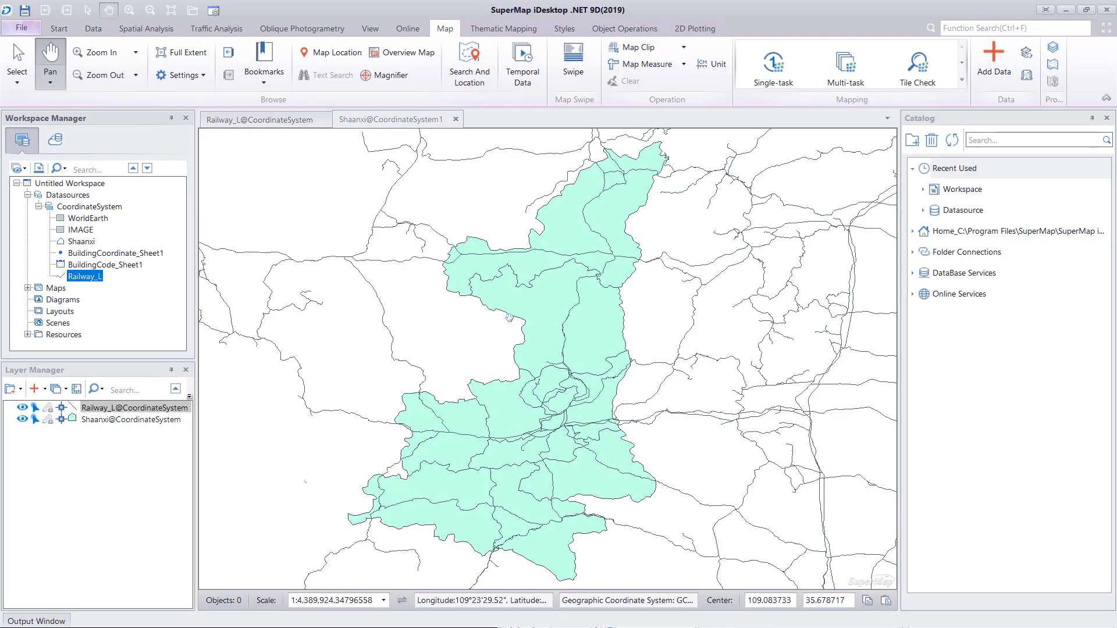
Check whether a 2D or 3D spatial query is available for the combined Shaanxi map
left_click(149, 28)
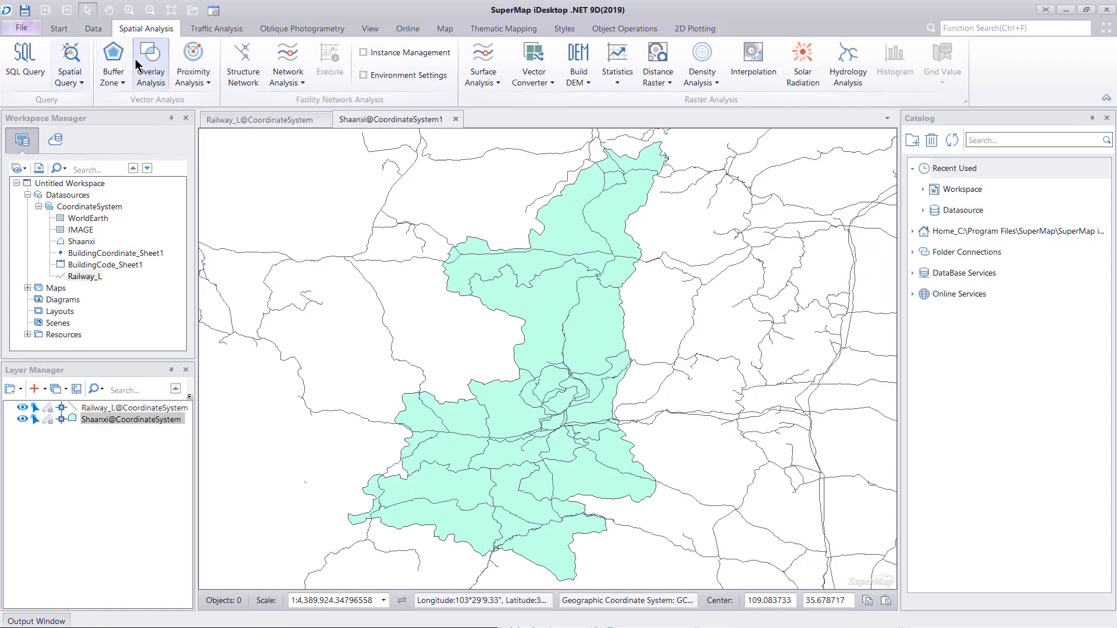
left_click(81, 82)
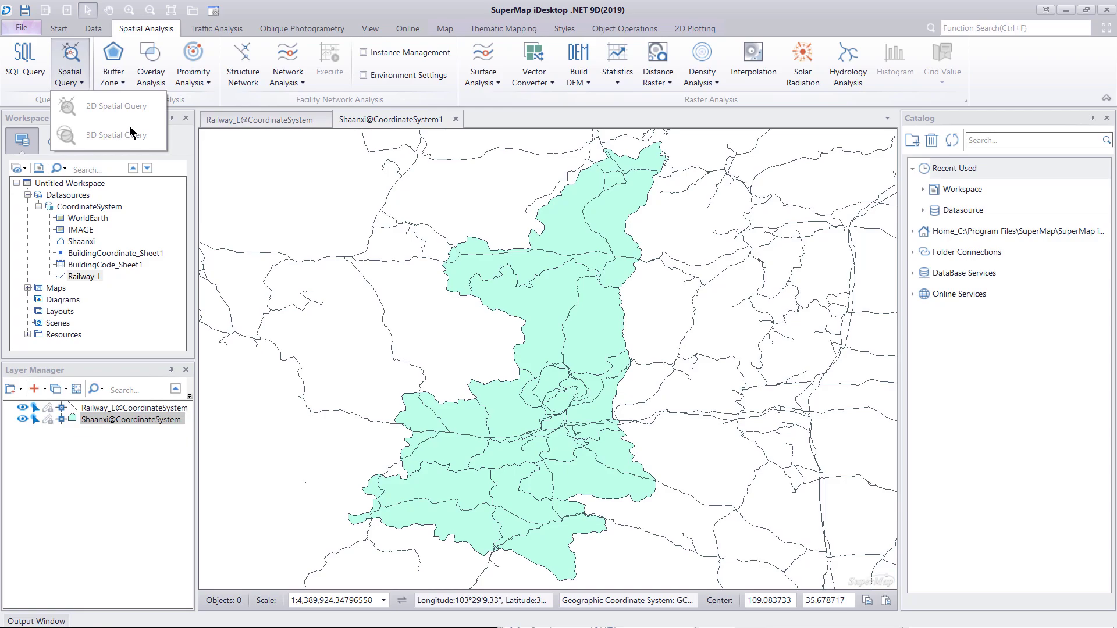
left_click(475, 180)
Convert the Railway_L dataset to the coordinate system of the Shaanxi dataset, saving the result as Railway_L_1 in the CoordinateSystem datasource
left_click(59, 28)
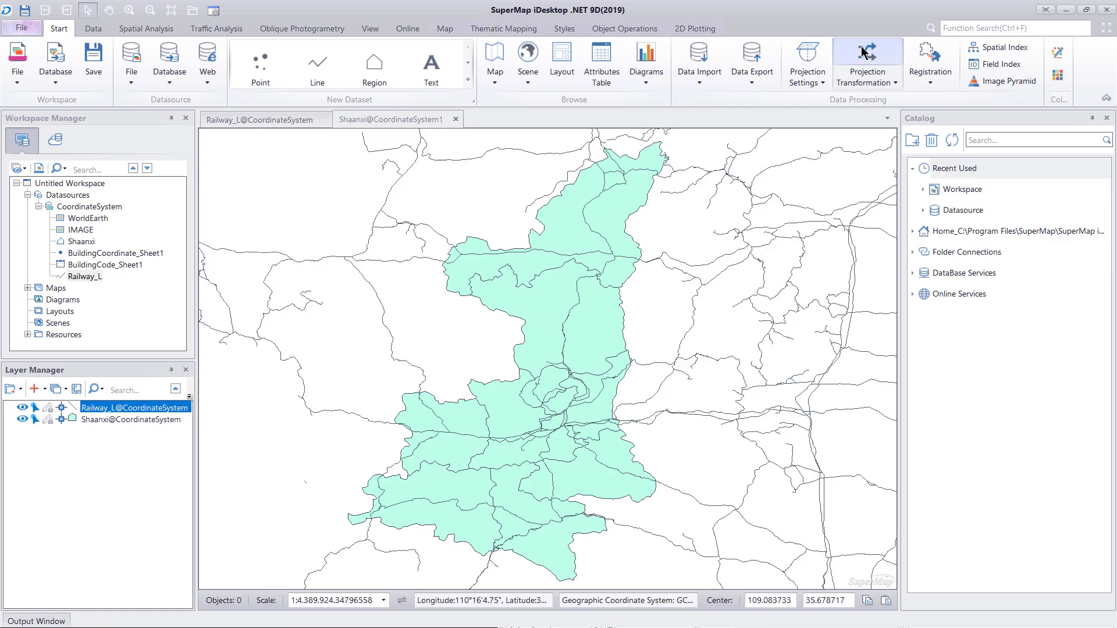
left_click(884, 55)
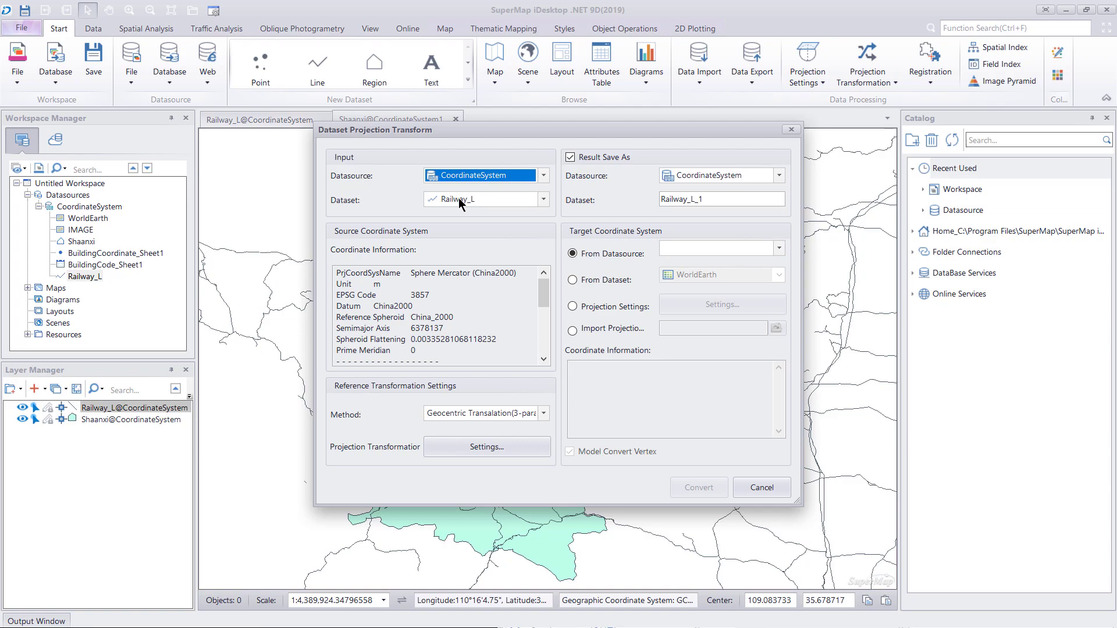
left_click(525, 198)
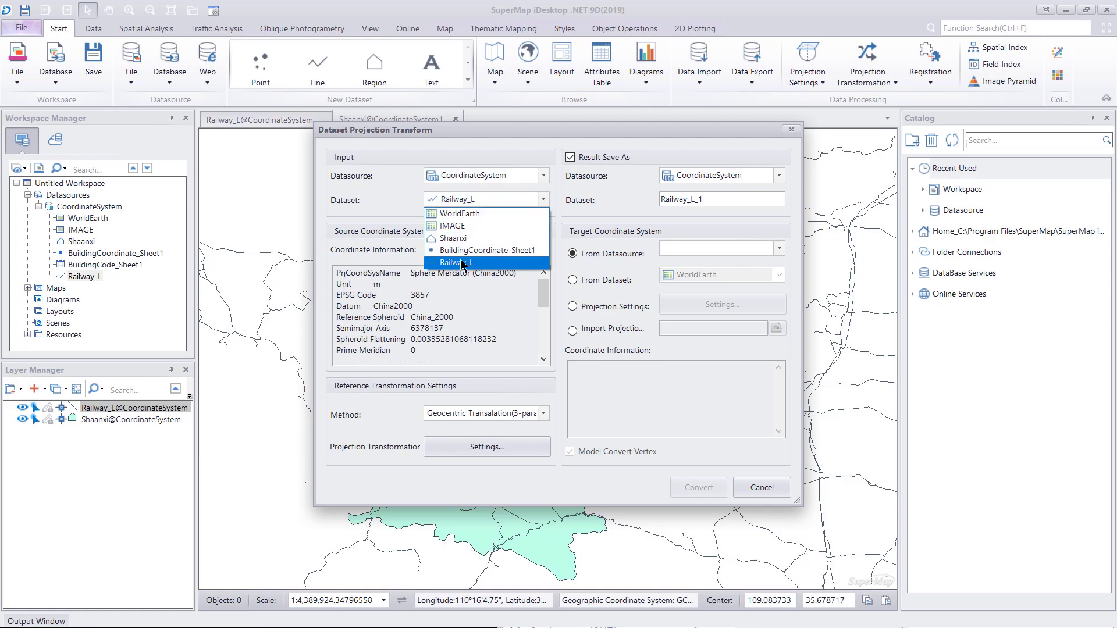
left_click(452, 263)
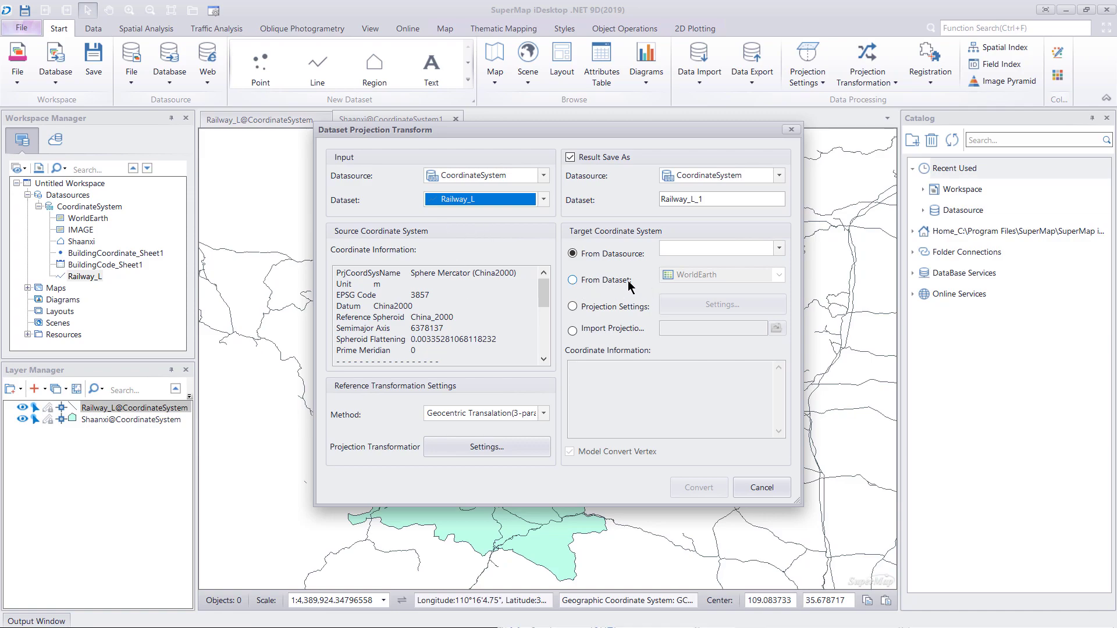
left_click(589, 281)
left_click(778, 275)
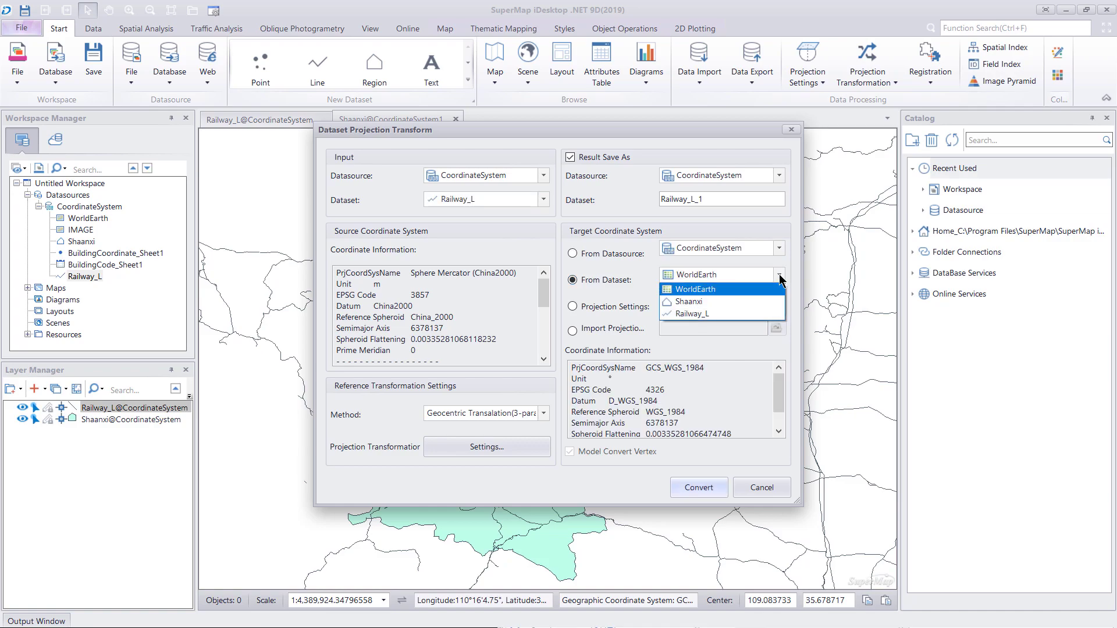
left_click(724, 303)
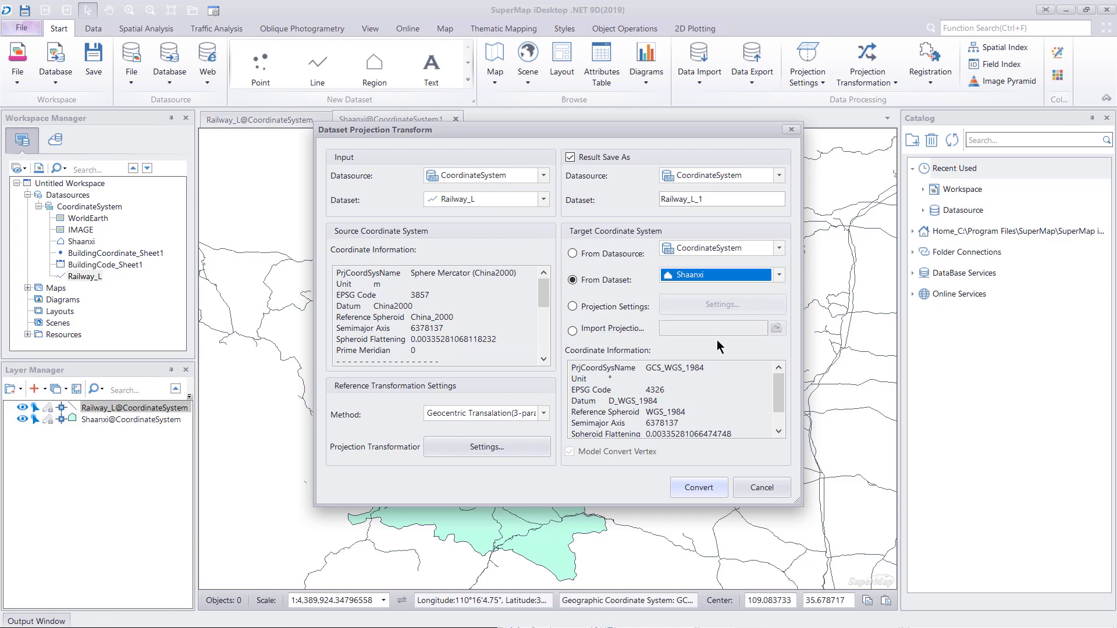
left_click(697, 489)
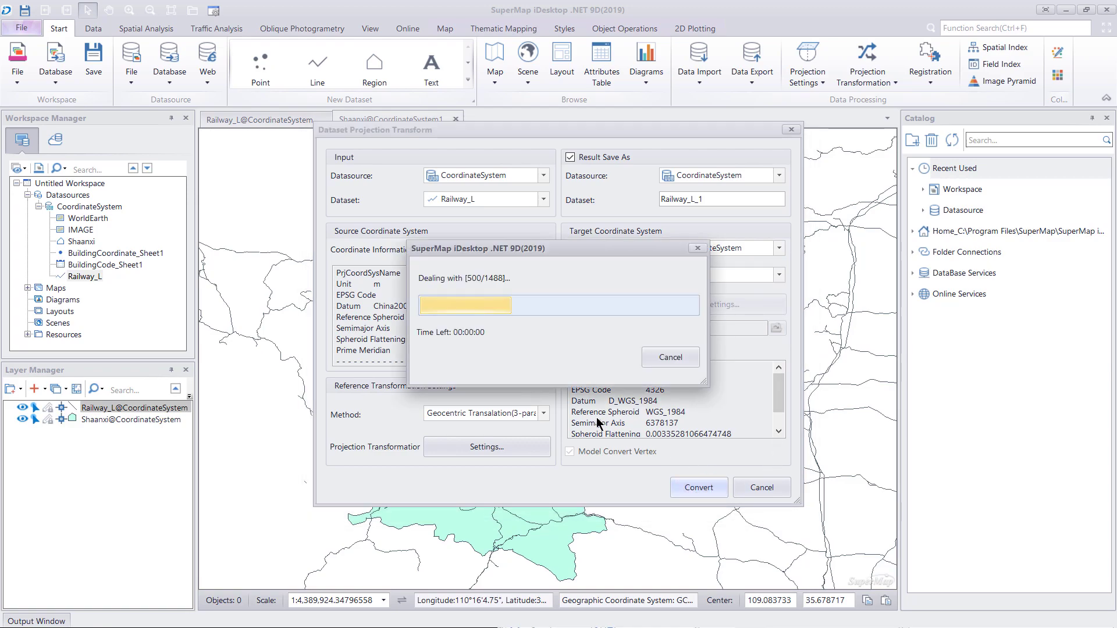
Delete the original Railway_L dataset and close the Shaanxi map without saving its changes
right_click(90, 278)
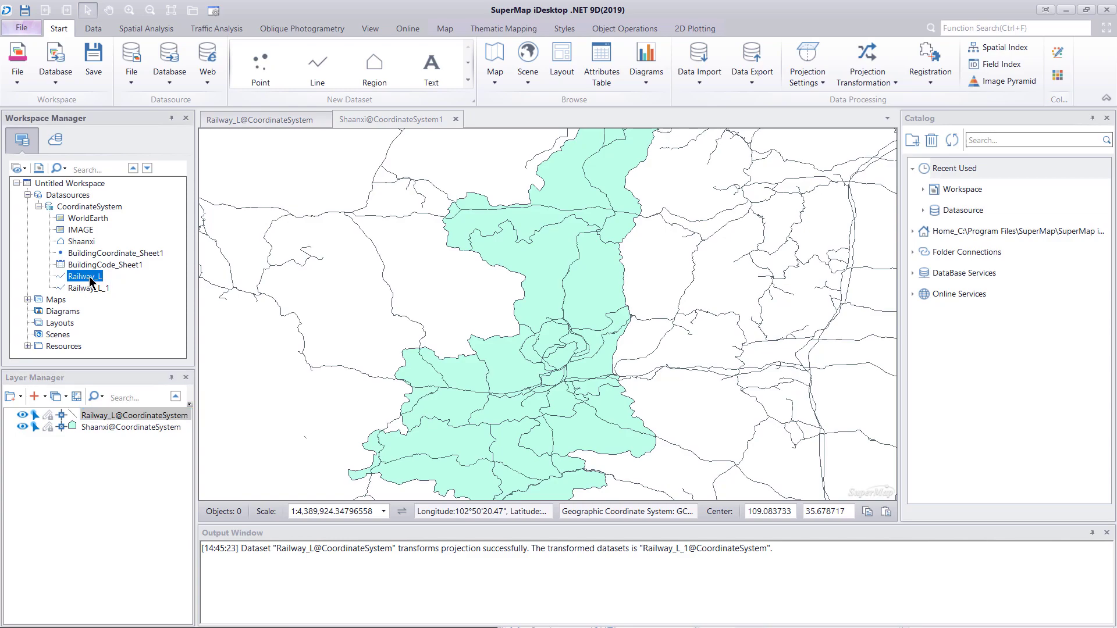
left_click(170, 501)
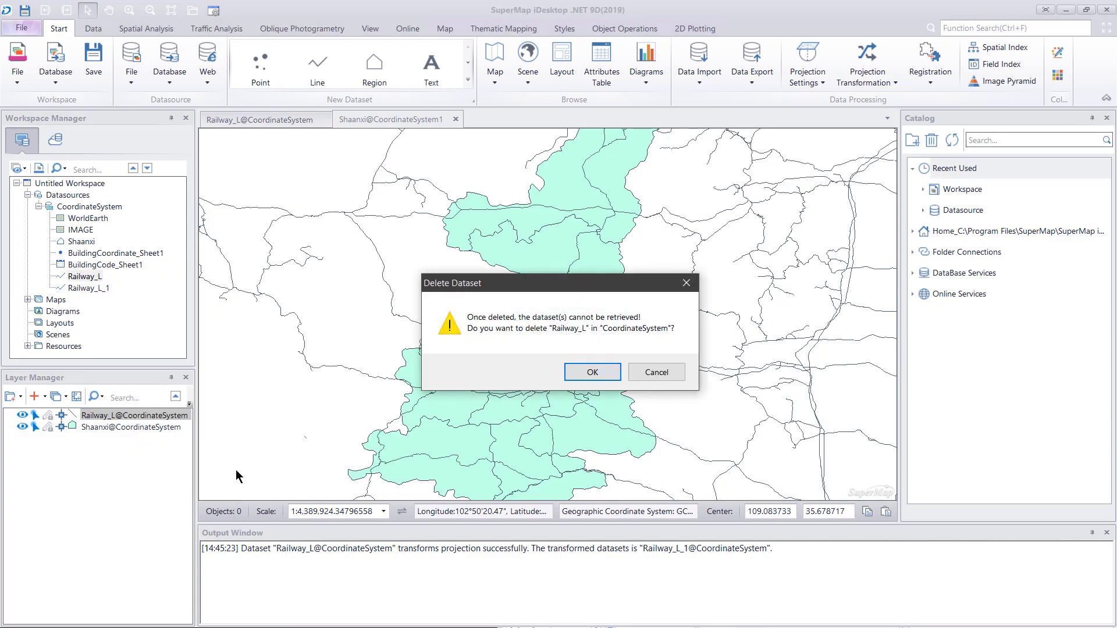
left_click(592, 373)
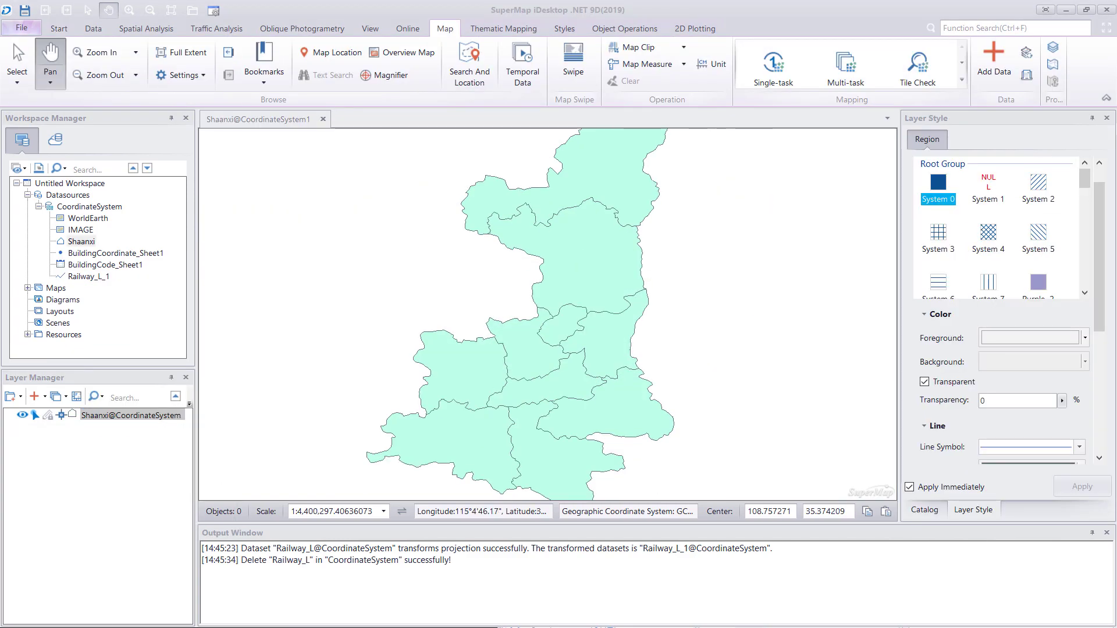
left_click(1106, 118)
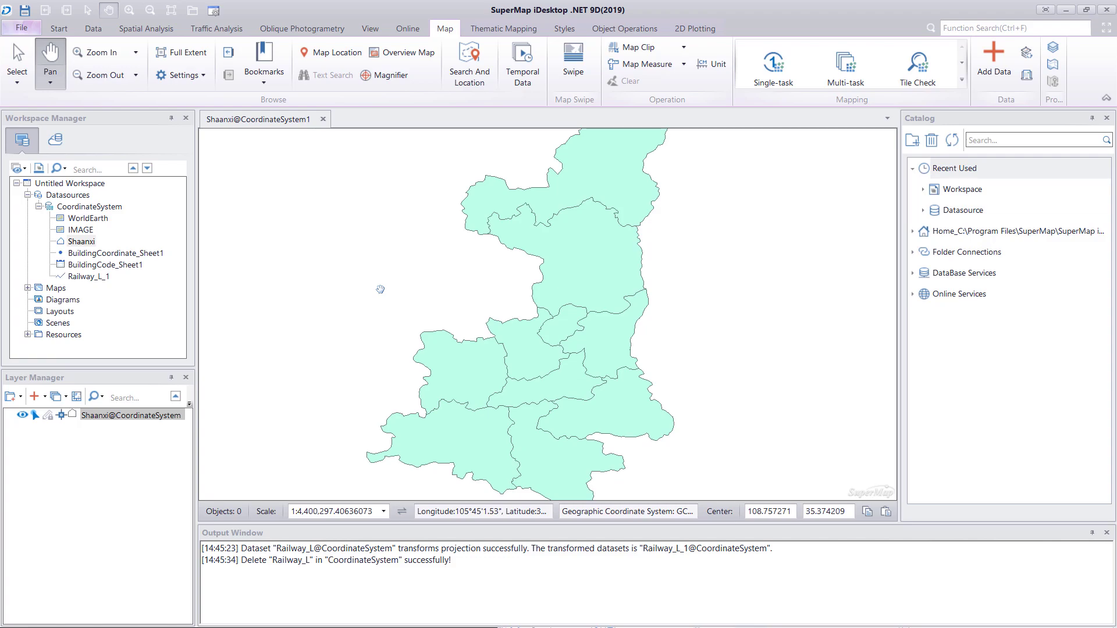
left_click(323, 120)
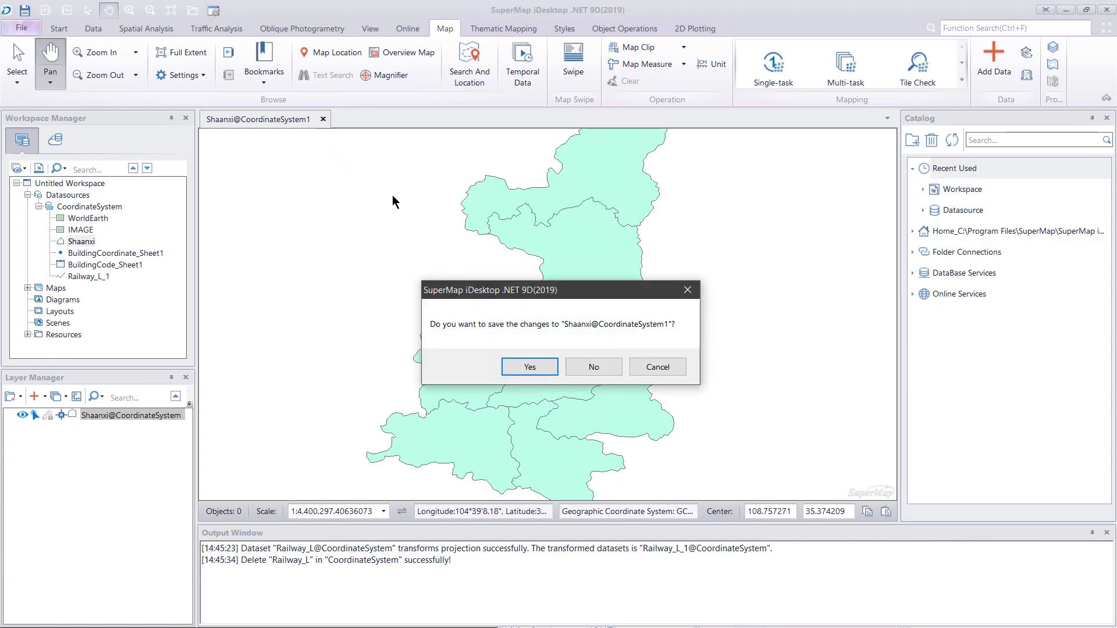
left_click(592, 365)
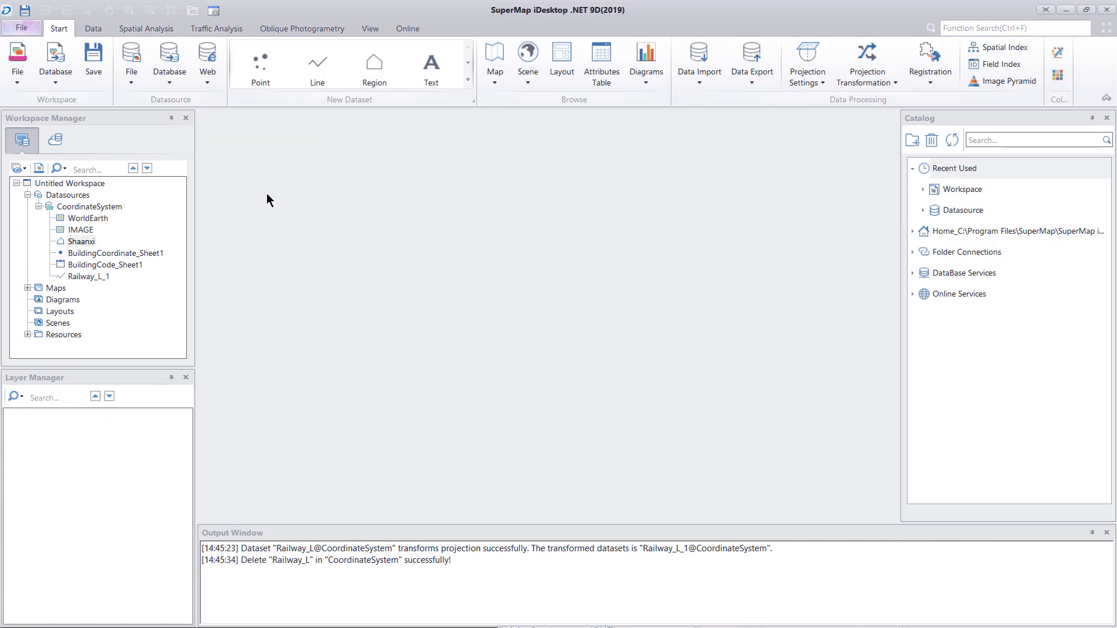
Open the Shaanxi dataset in a new map and overlay the Railway_L_1 dataset on it
double_click(80, 241)
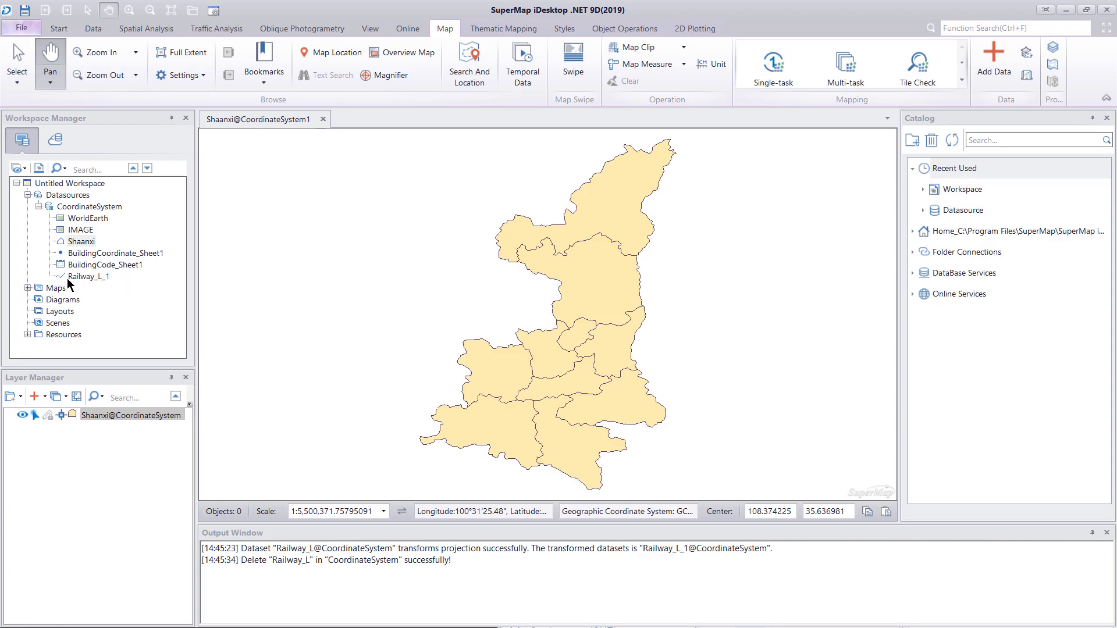
left_click(86, 277)
left_click_drag(87, 278, 491, 330)
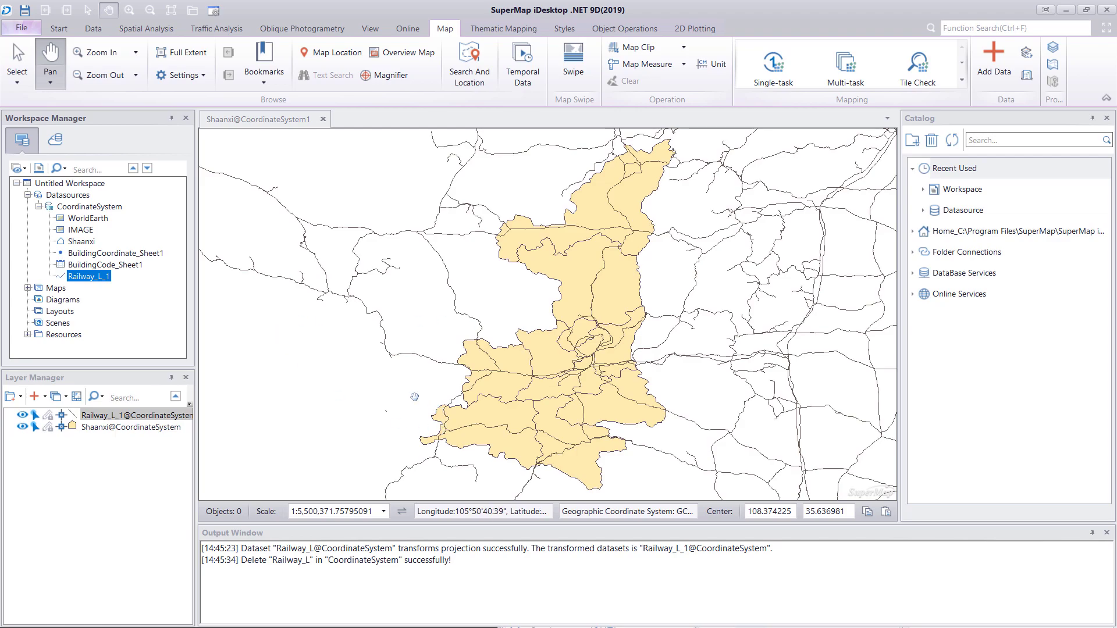
left_click(134, 429)
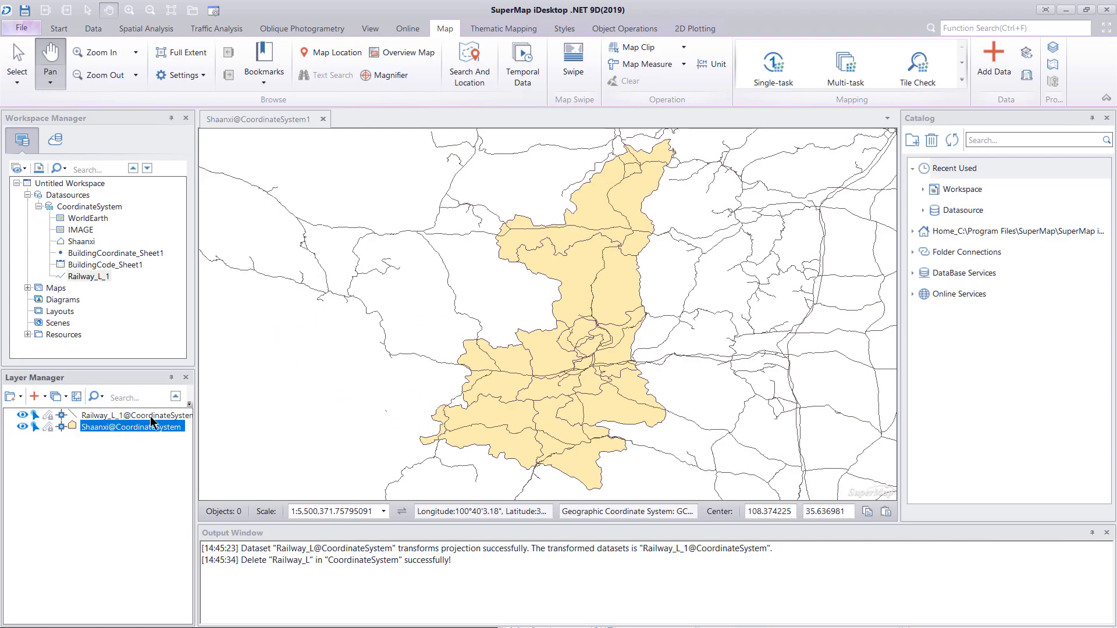
left_click(151, 416)
left_click(146, 428)
left_click(152, 415)
left_click(148, 428)
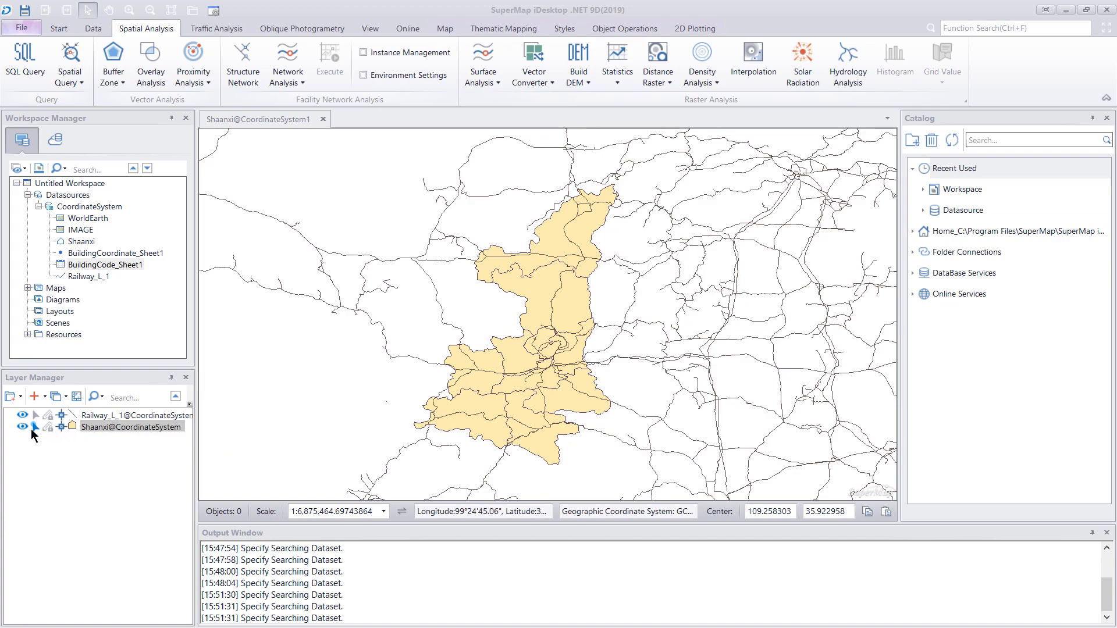
Select all Shaanxi regions and set up a 2D spatial query on the Railway_L_1 layer with the Intersect_RegionLine condition
left_click(34, 427)
left_click_drag(340, 166, 695, 483)
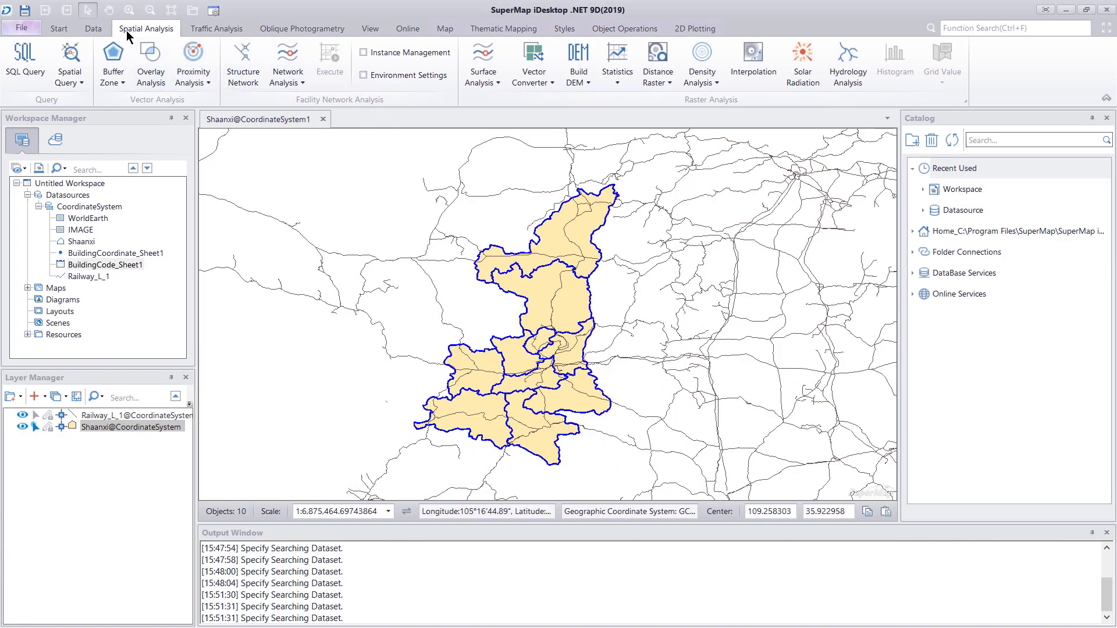
left_click(80, 79)
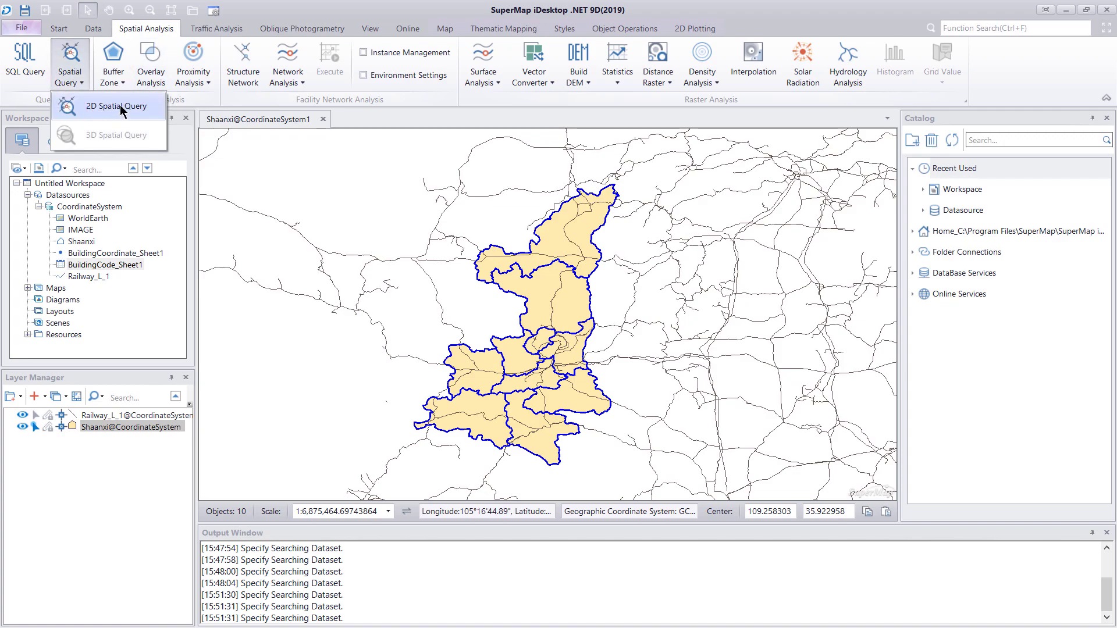
left_click(107, 123)
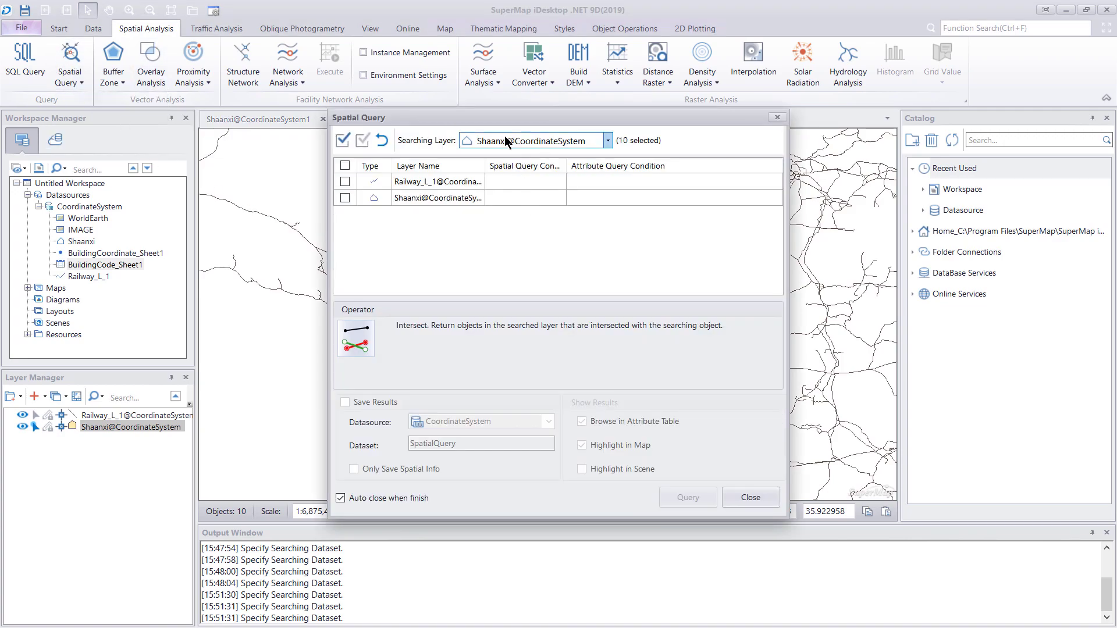
left_click(344, 182)
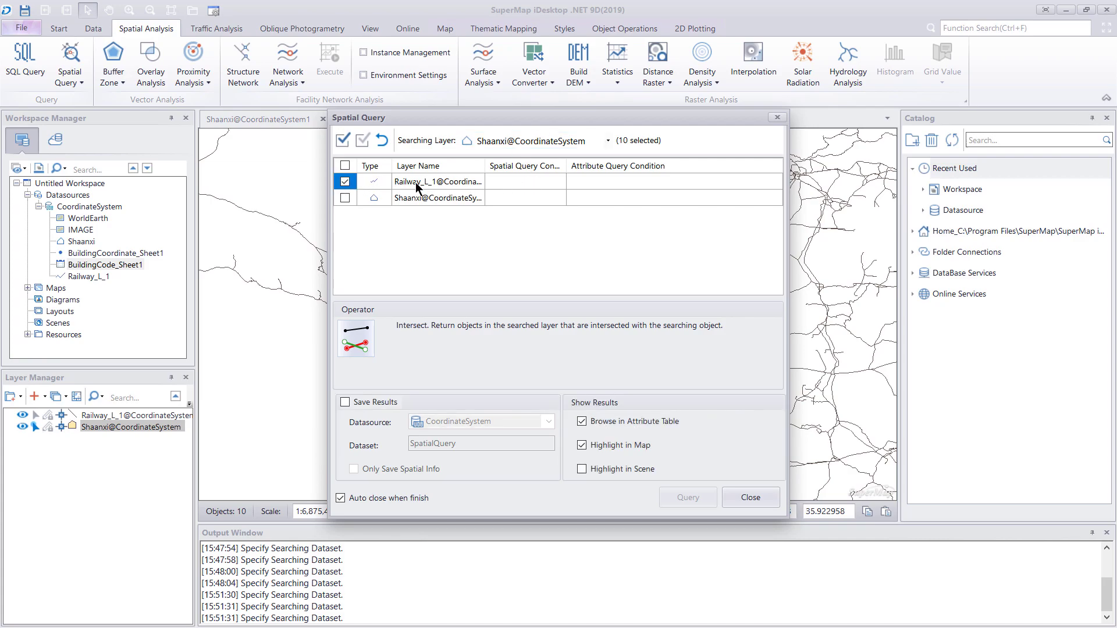
left_click(538, 180)
left_click(562, 181)
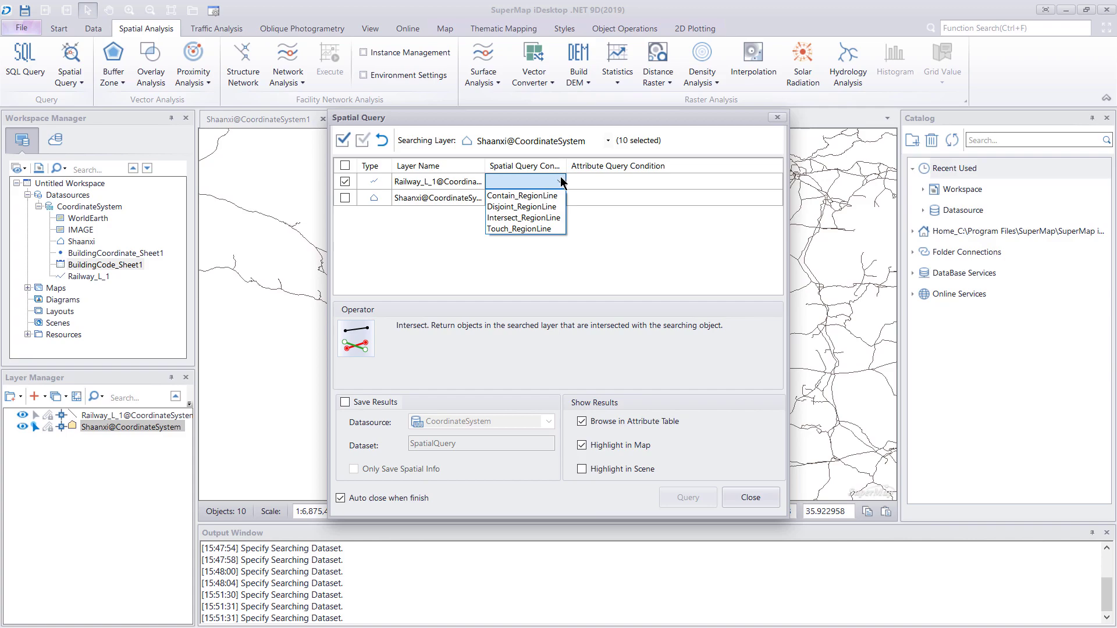
left_click(535, 218)
Run the spatial query with its results saved as the dataset Shaanxi_Railway, and look through the resulting attribute records
left_click(345, 403)
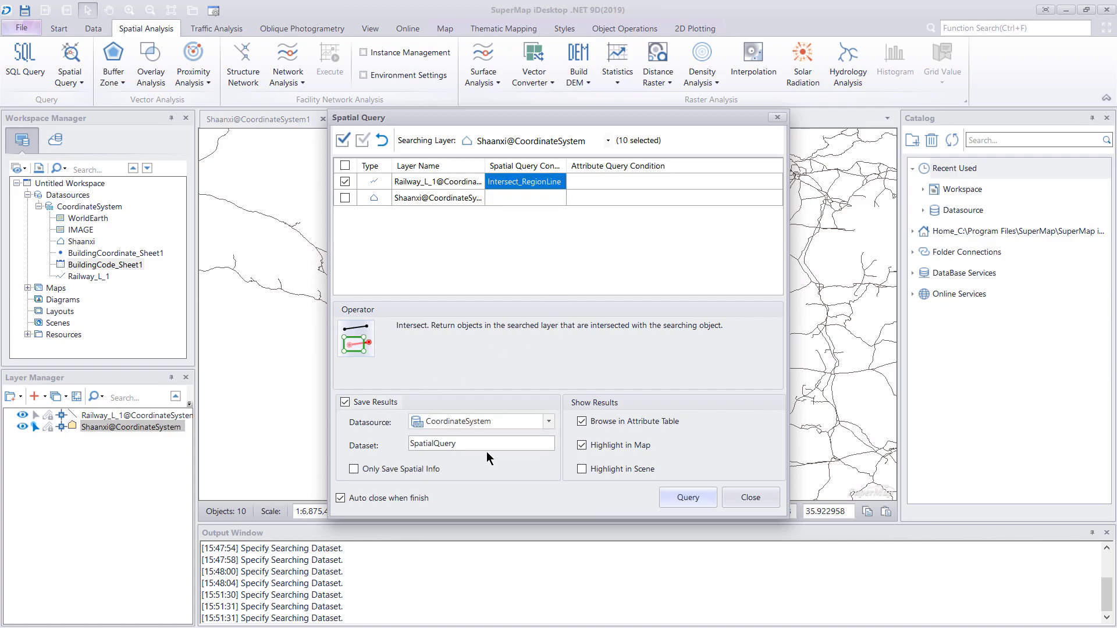
left_click_drag(457, 443, 409, 442)
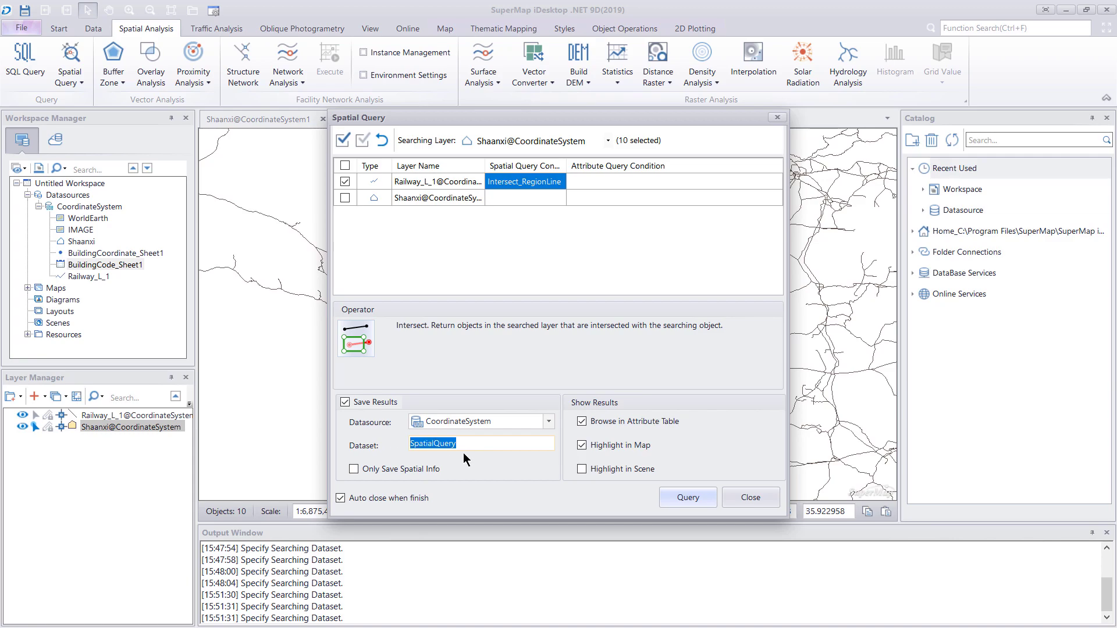
type("Shaanxi_Railwa")
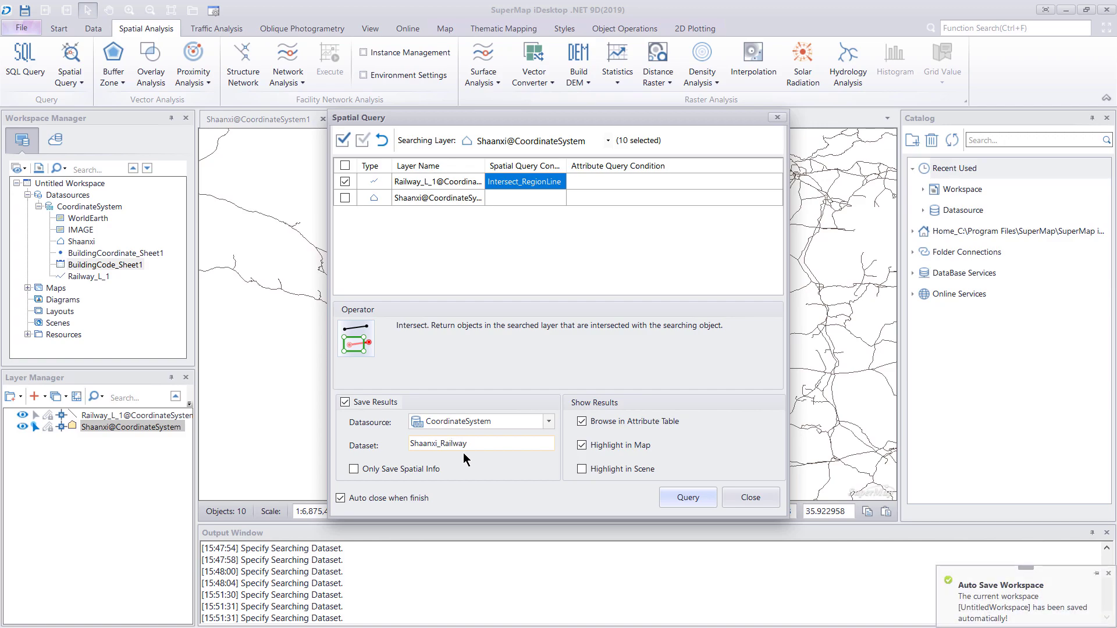
left_click(689, 499)
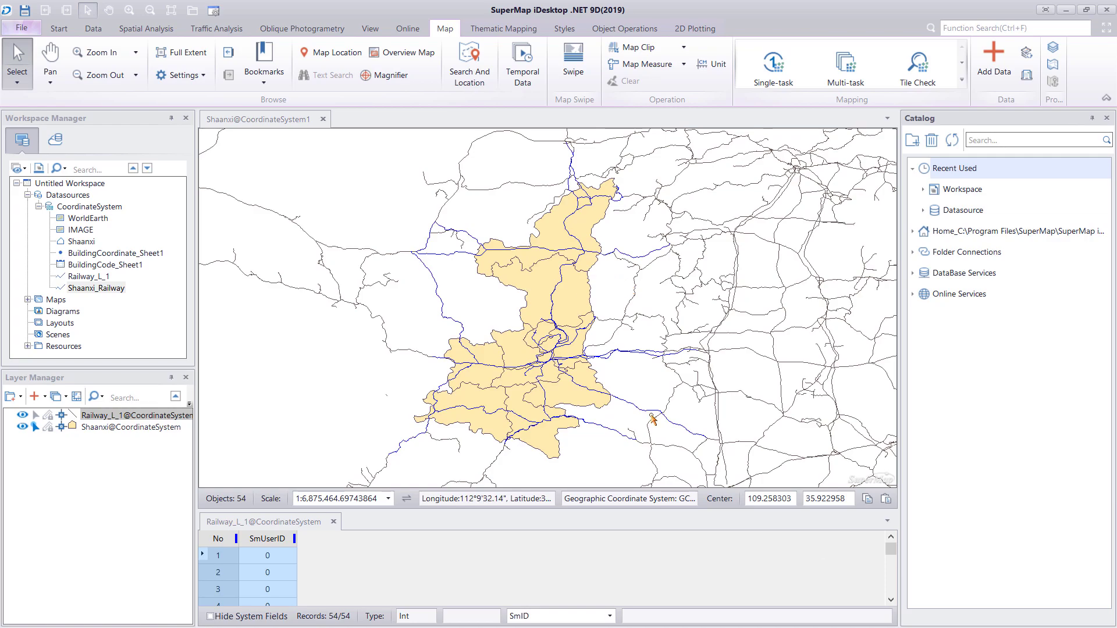
left_click_drag(890, 550, 890, 602)
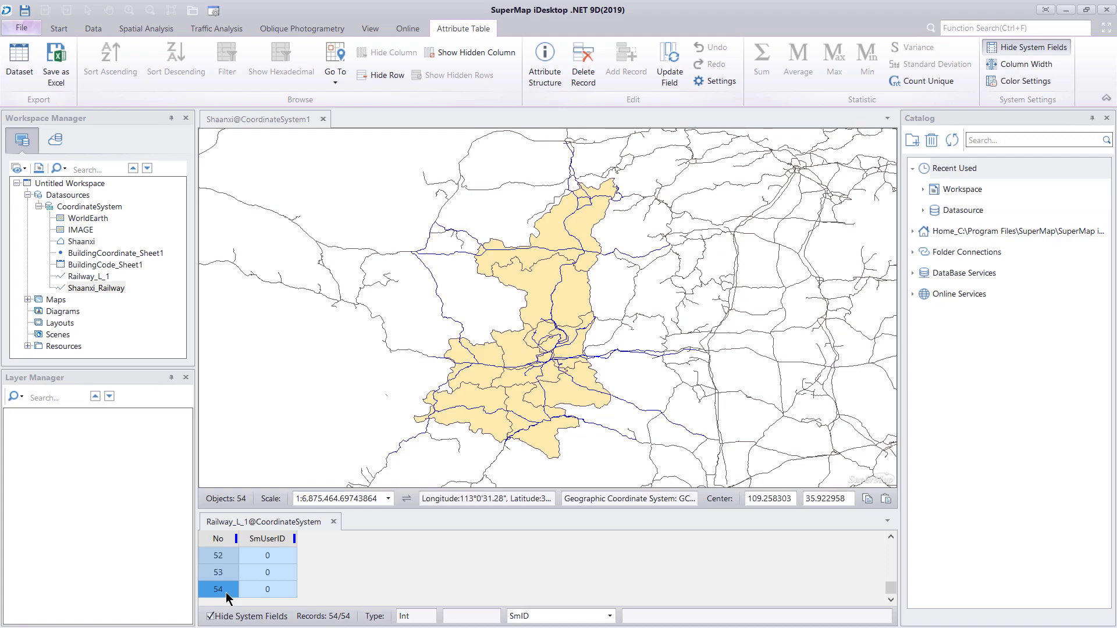